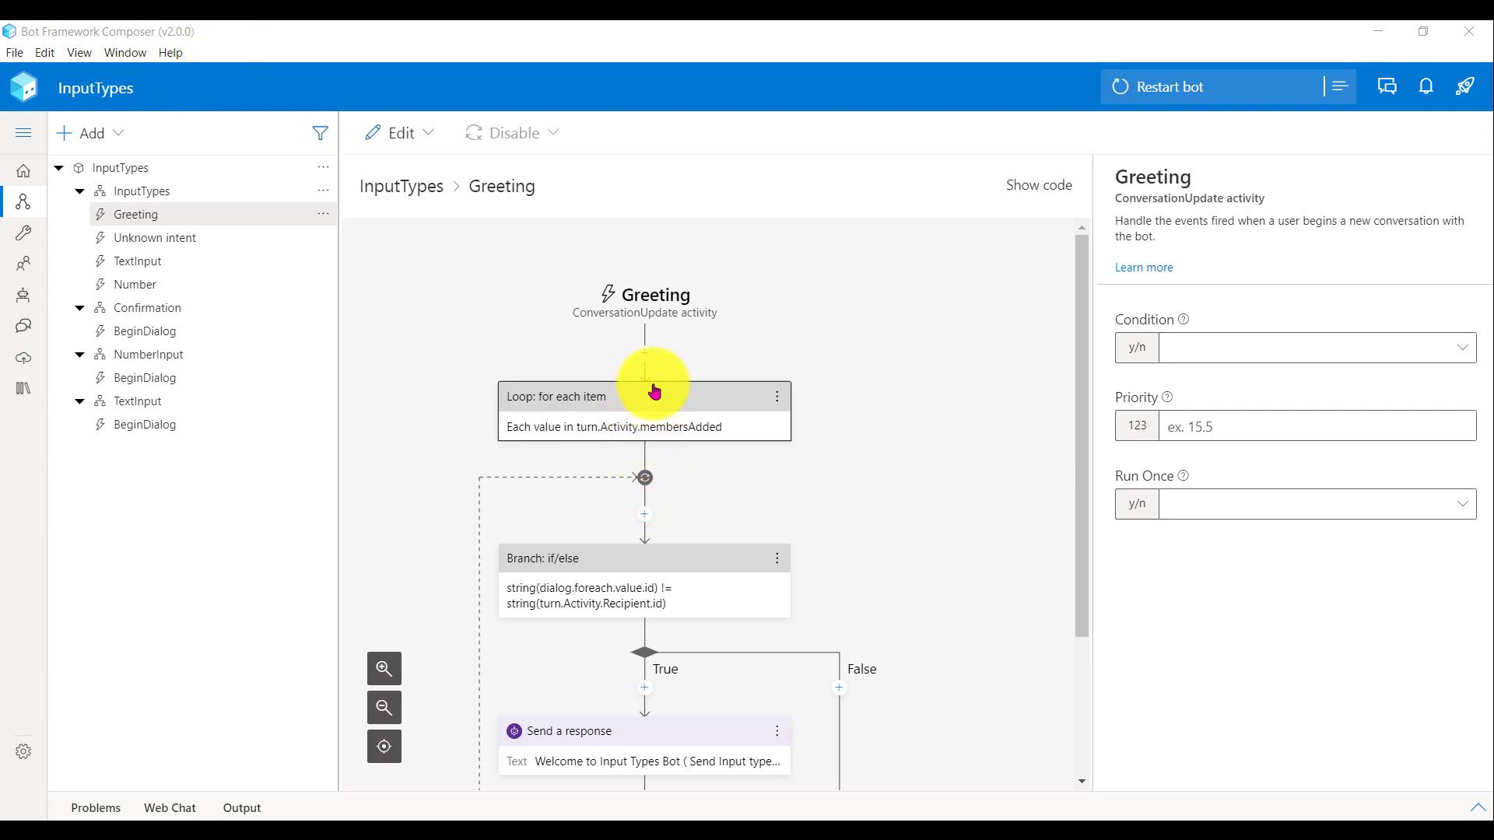
Examine the question types that can be added to the Greeting flow and the text of its welcome response
{"action": "scroll", "coordinate": [654, 391], "scroll_direction": "down", "scroll_amount": 3}
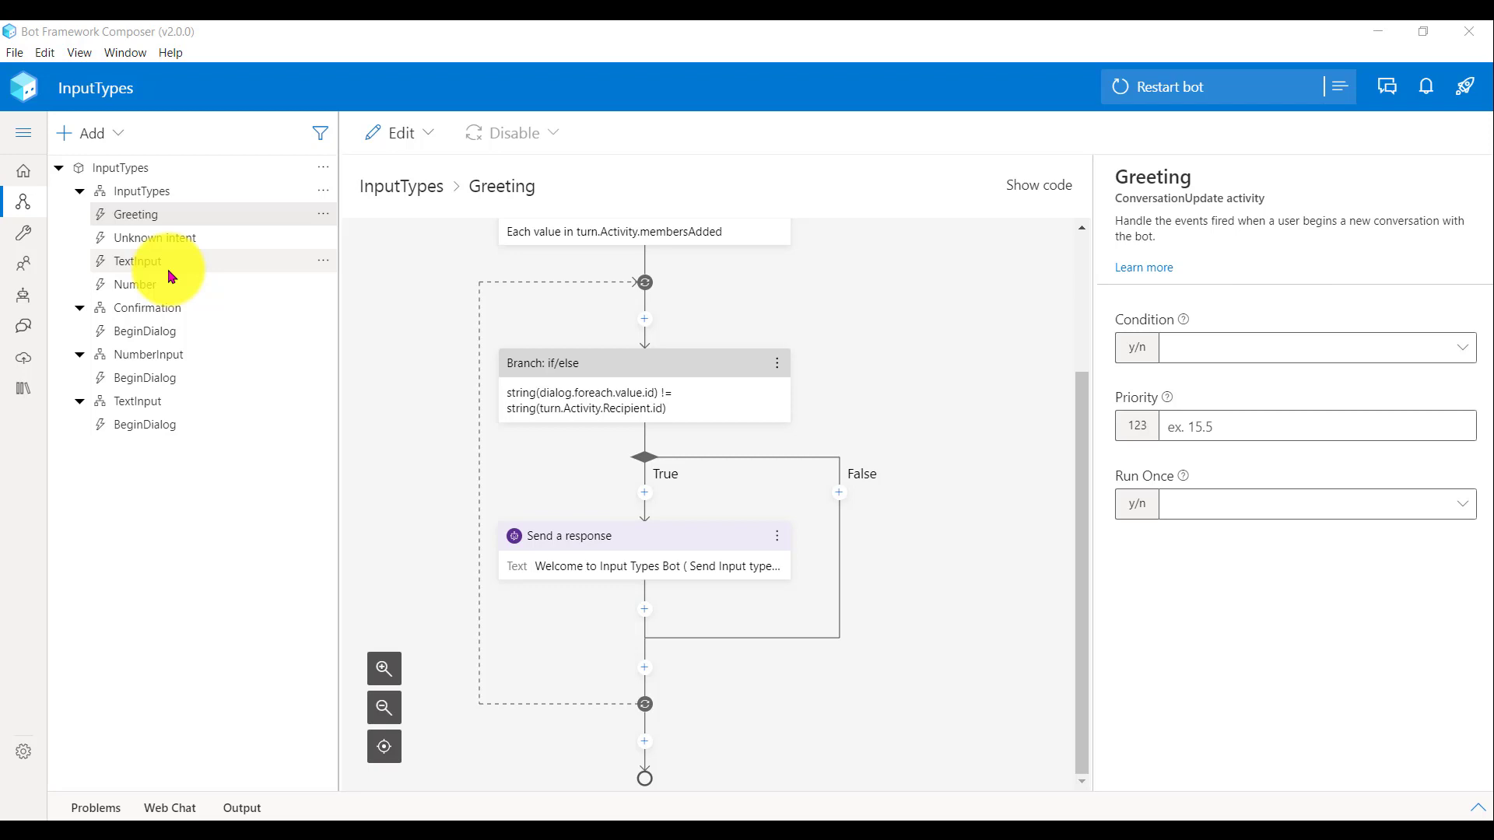
{"action": "left_click", "coordinate": [647, 333]}
{"action": "left_click", "coordinate": [647, 333]}
{"action": "mouse_move", "coordinate": [726, 417]}
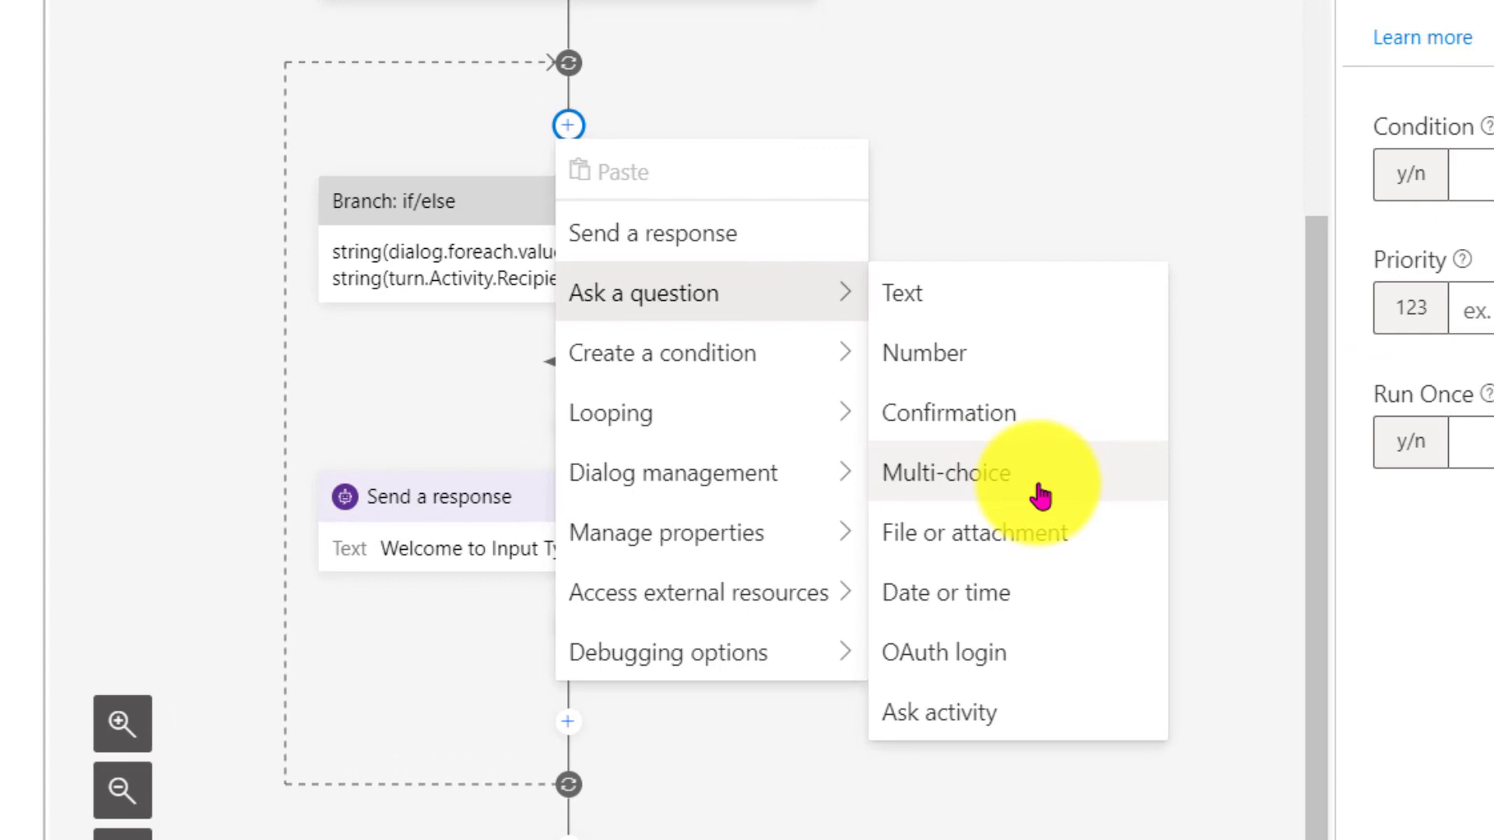
{"action": "left_click", "coordinate": [1324, 10]}
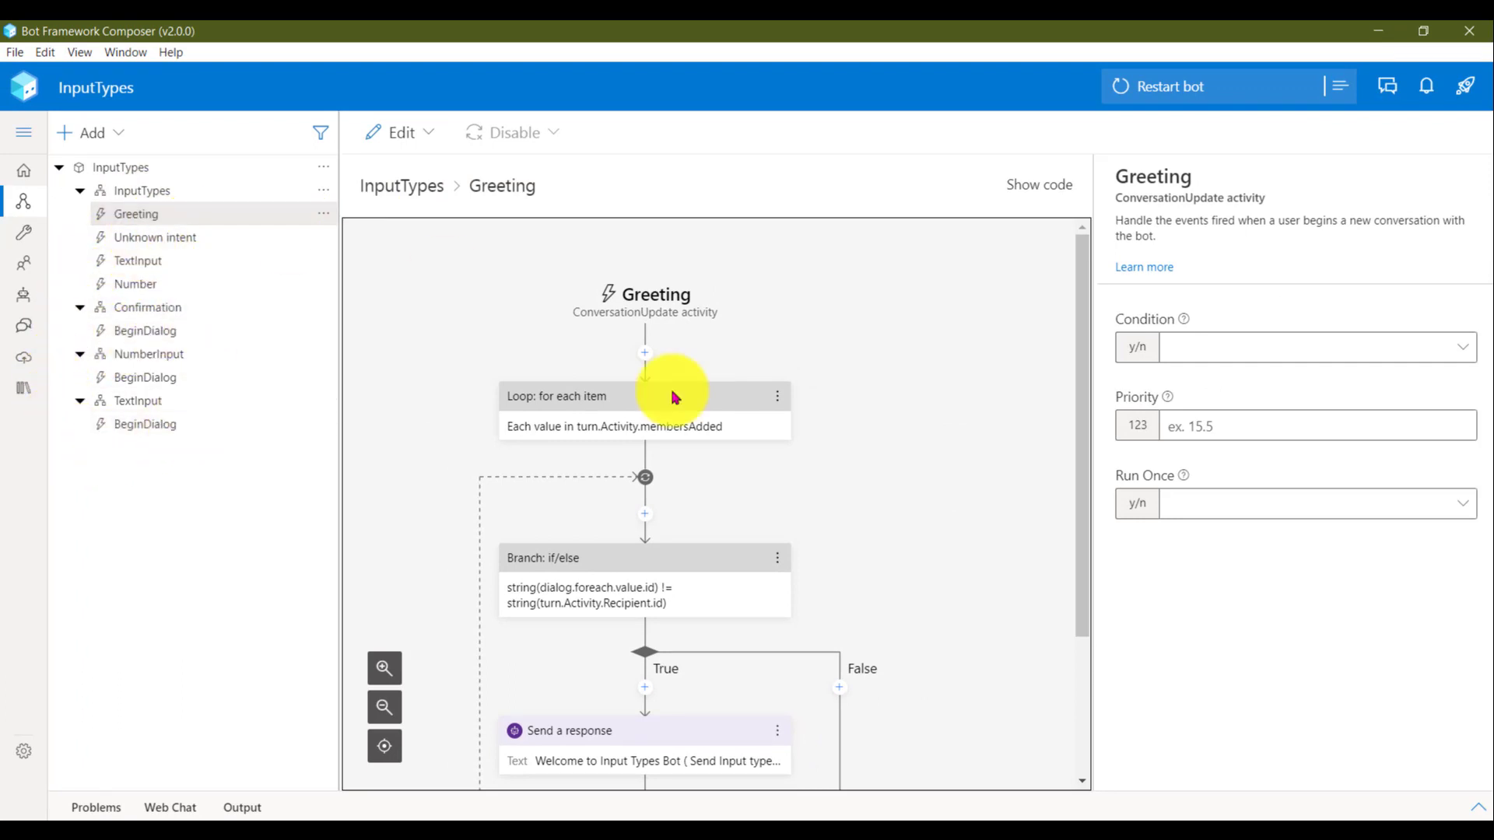
{"action": "scroll", "coordinate": [724, 599], "scroll_direction": "down", "scroll_amount": 1}
{"action": "scroll", "coordinate": [723, 599], "scroll_direction": "down", "scroll_amount": 1}
{"action": "left_click", "coordinate": [617, 529]}
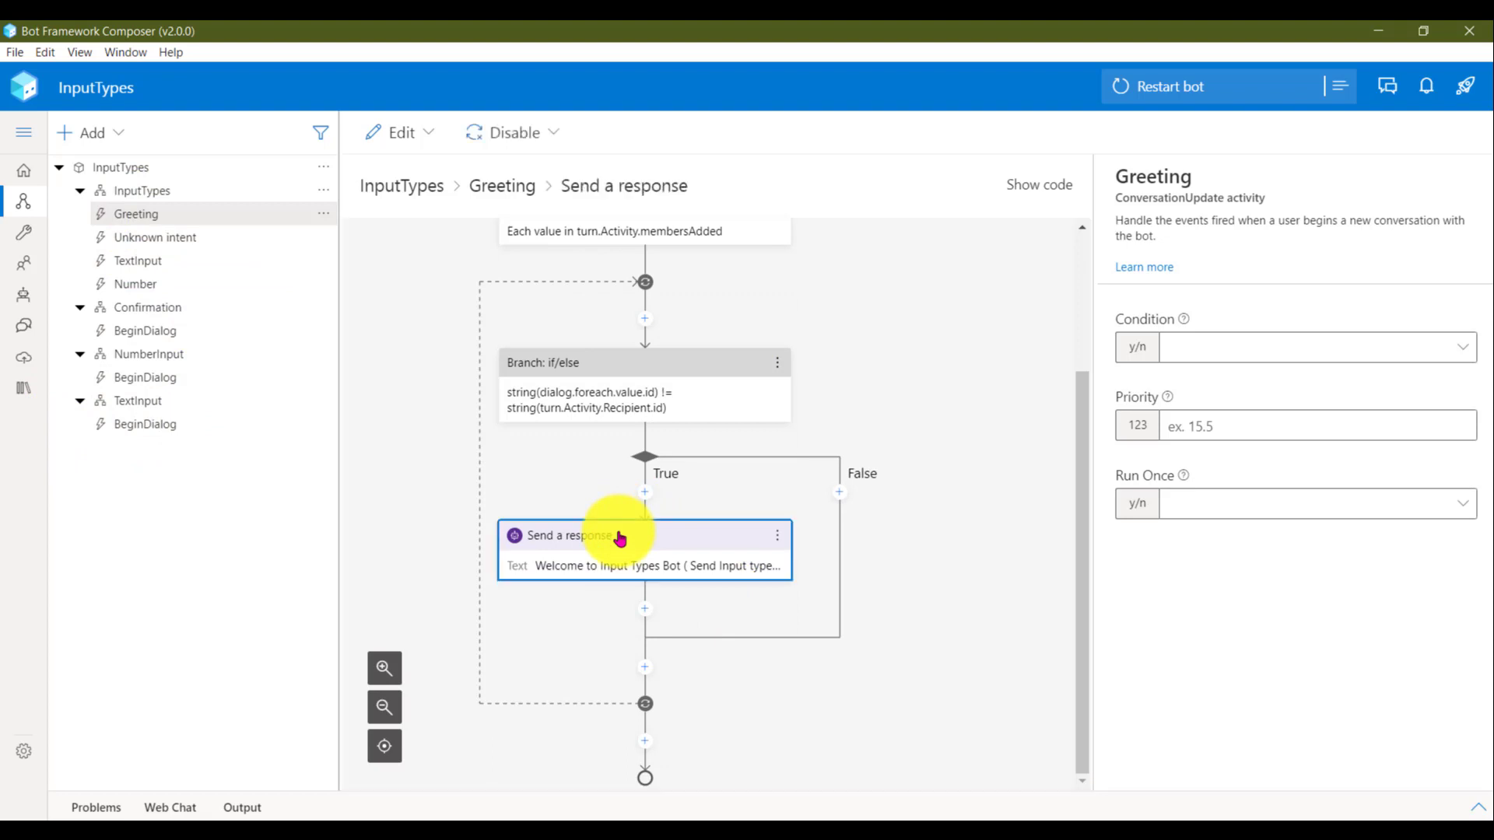
{"action": "left_click", "coordinate": [1338, 435]}
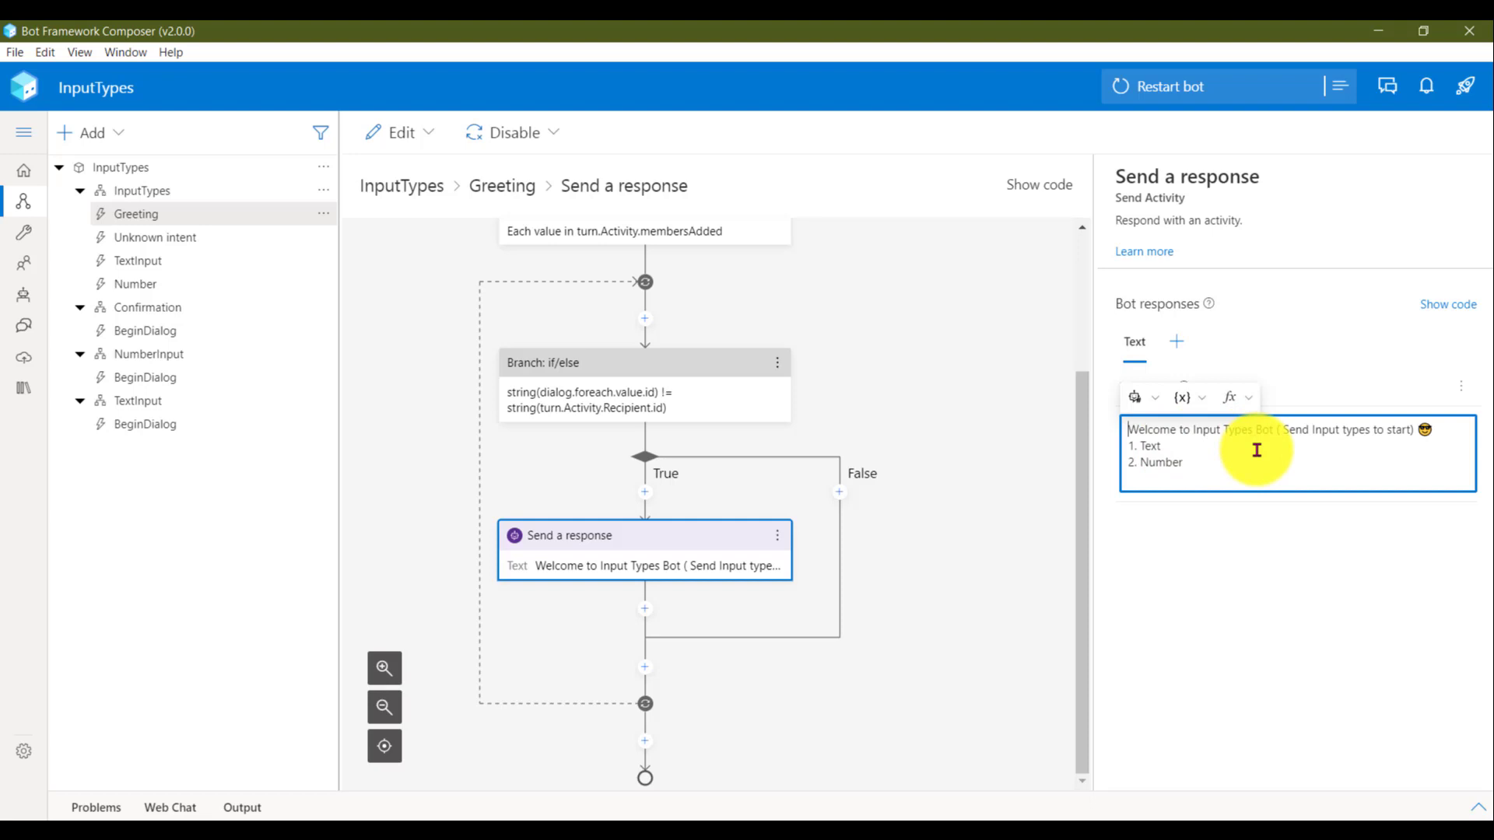
{"action": "left_click_drag", "start_coordinate": [1237, 460], "coordinate": [1125, 432]}
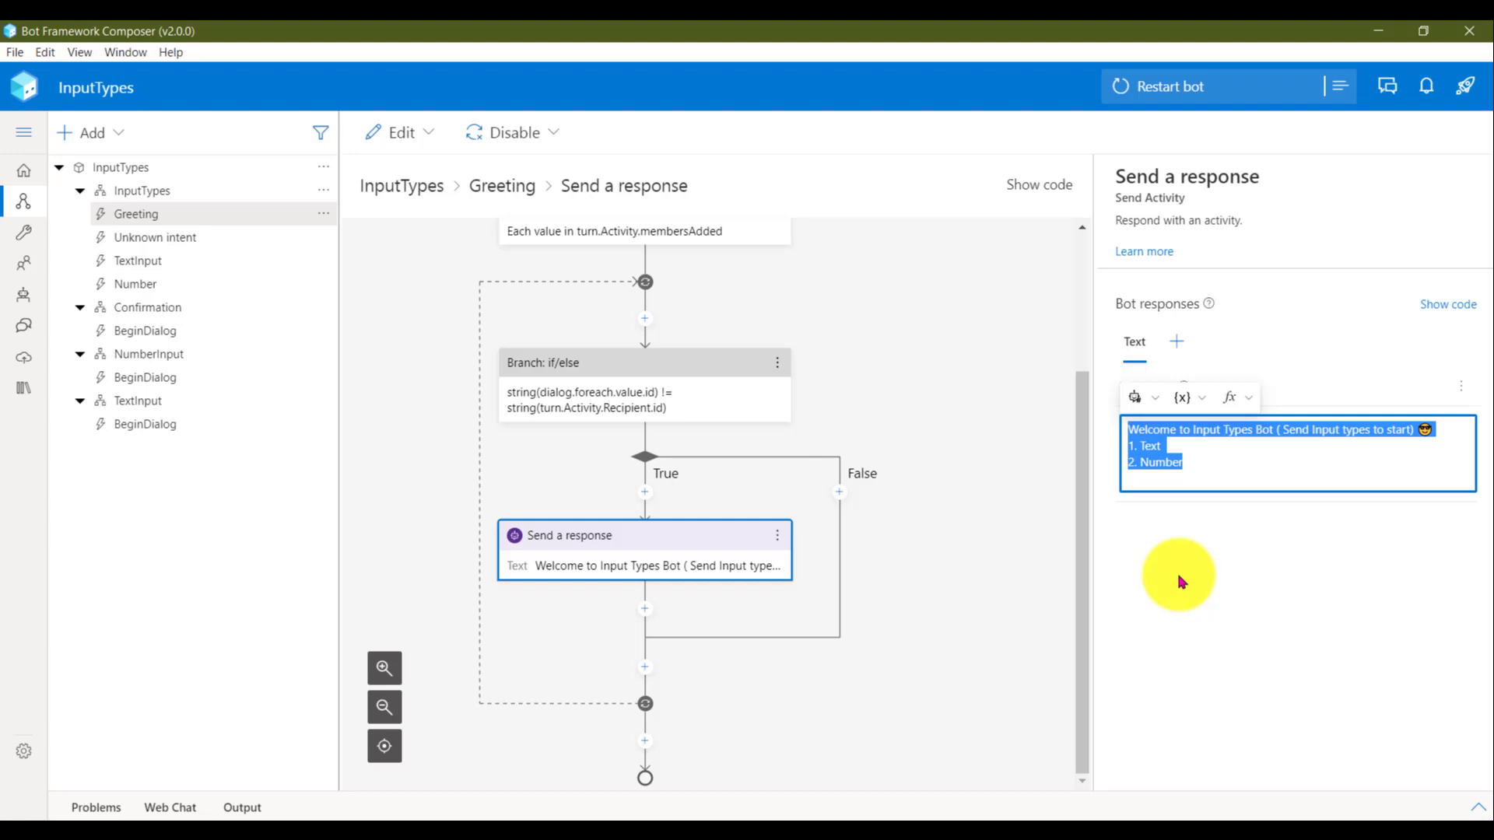
{"action": "left_click", "coordinate": [806, 620]}
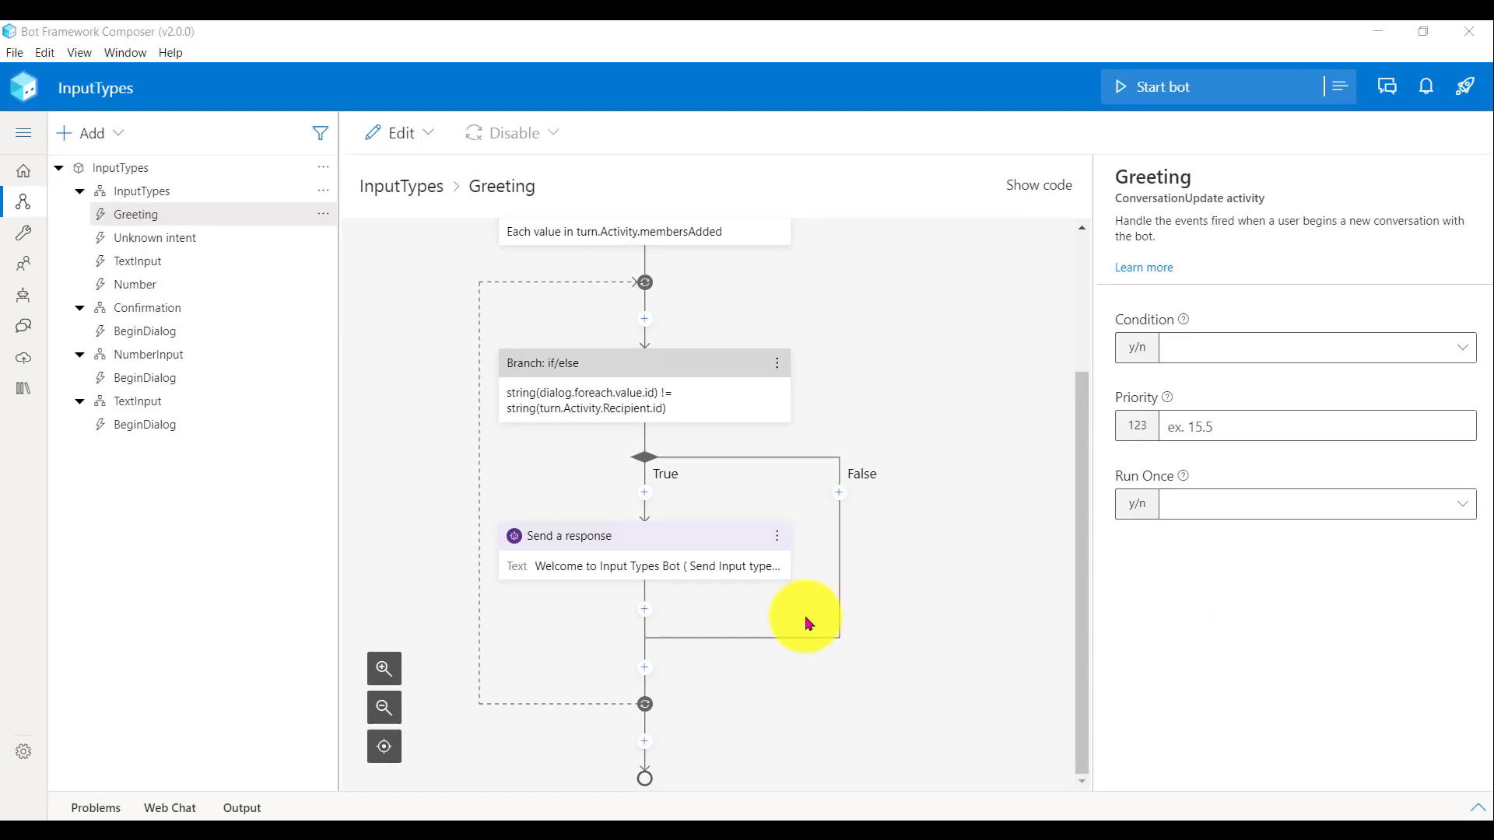
Add a multi-choice question after the welcome response in the True branch of the Greeting flow
{"action": "left_click", "coordinate": [645, 610]}
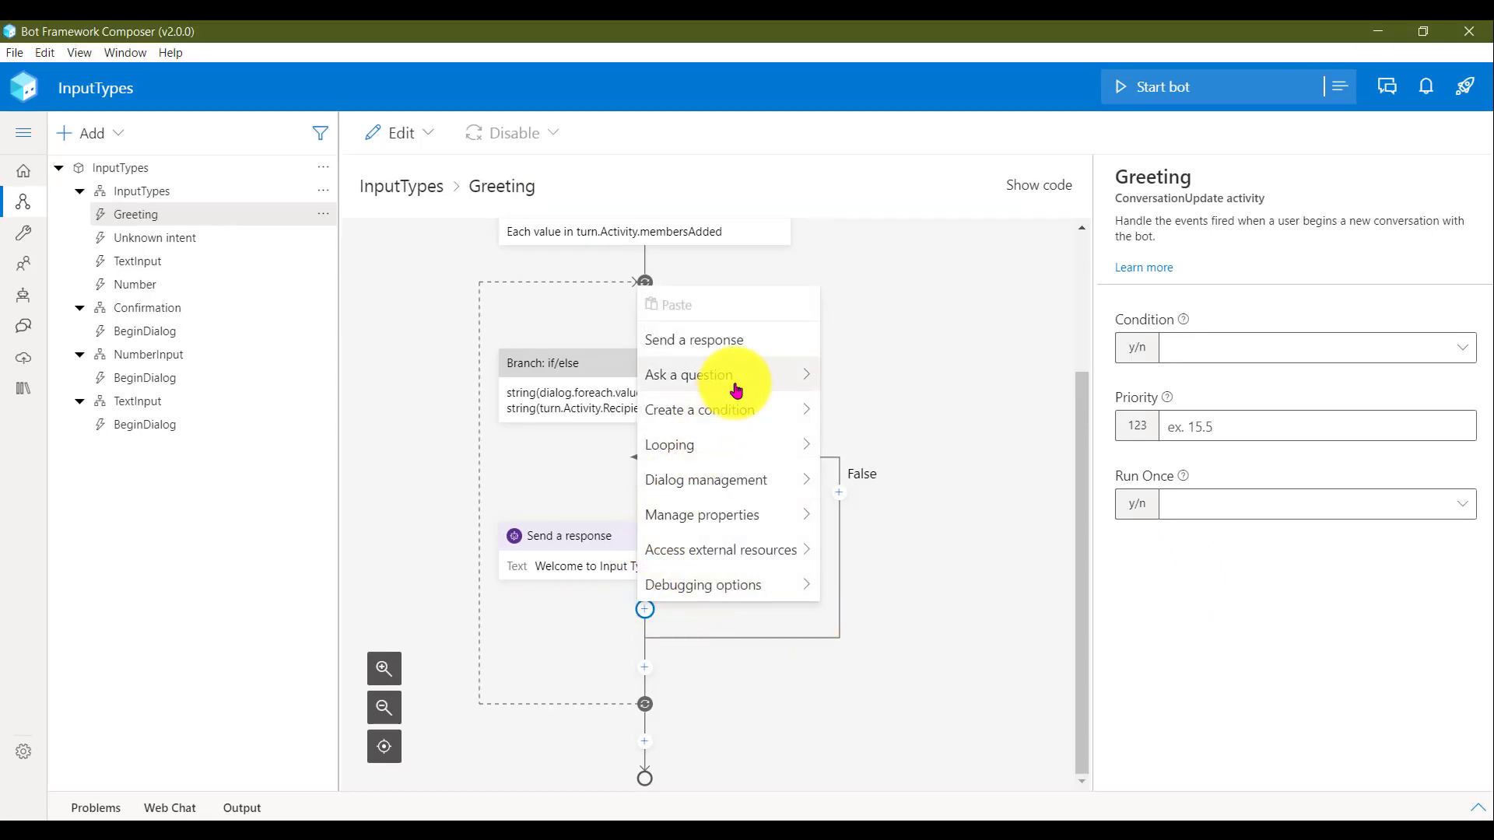
{"action": "mouse_move", "coordinate": [768, 381]}
{"action": "left_click", "coordinate": [894, 487]}
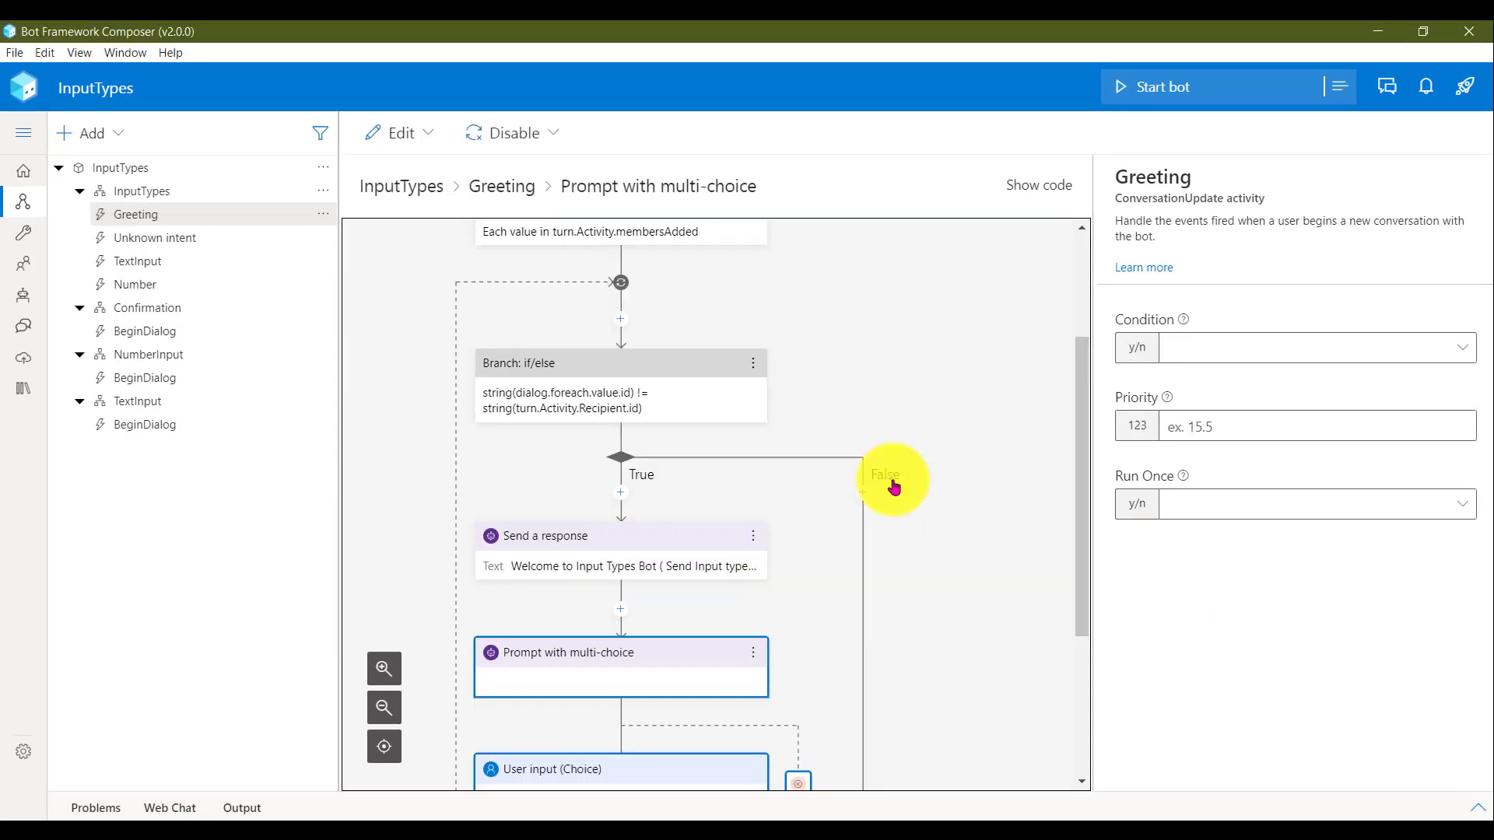
{"action": "left_click_drag", "start_coordinate": [1081, 498], "coordinate": [1086, 605]}
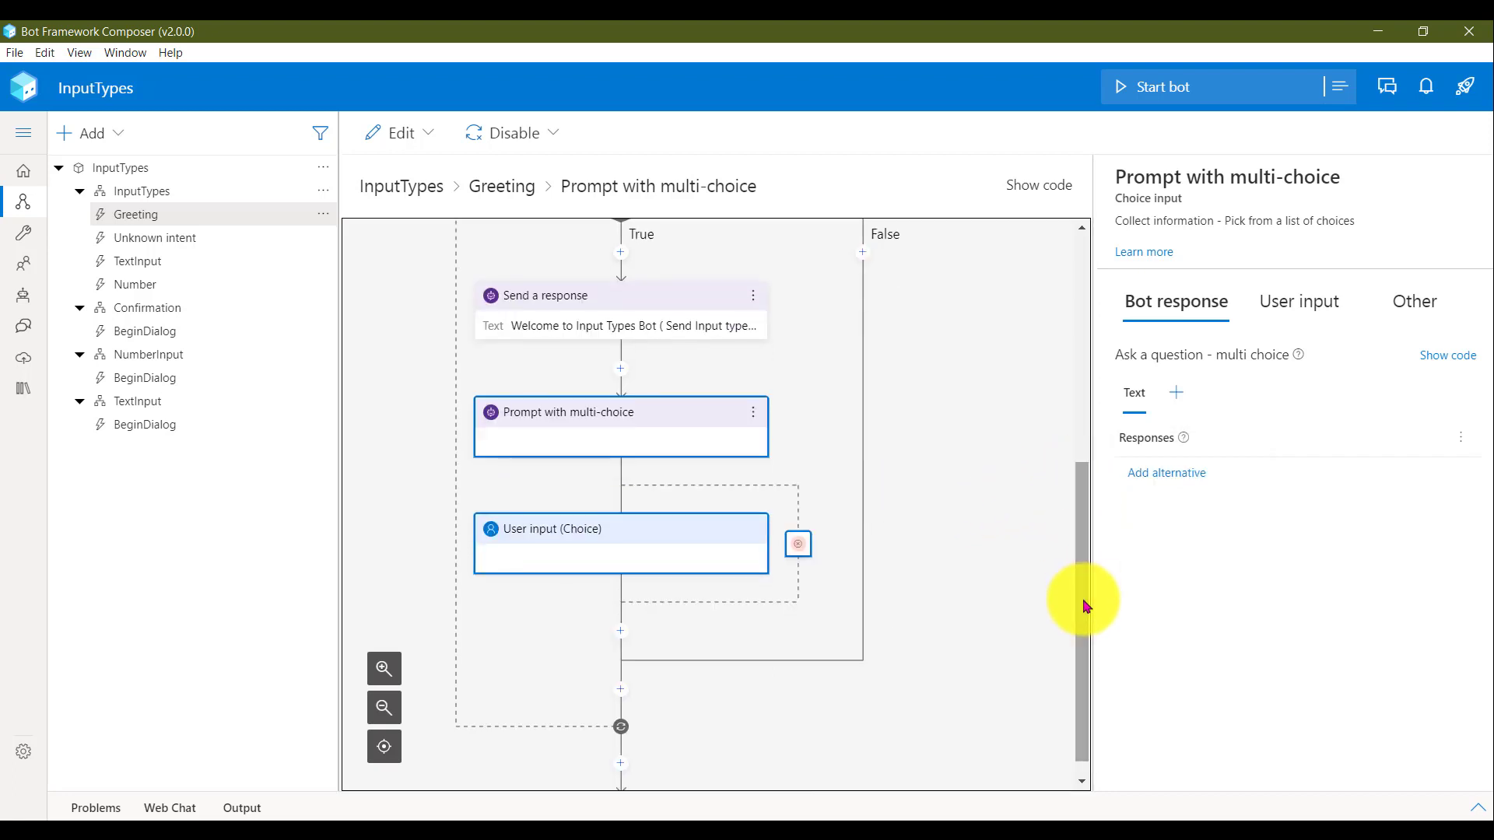
Enter "Please select the input type" as the multi-choice question's bot response
{"action": "left_click", "coordinate": [1199, 480]}
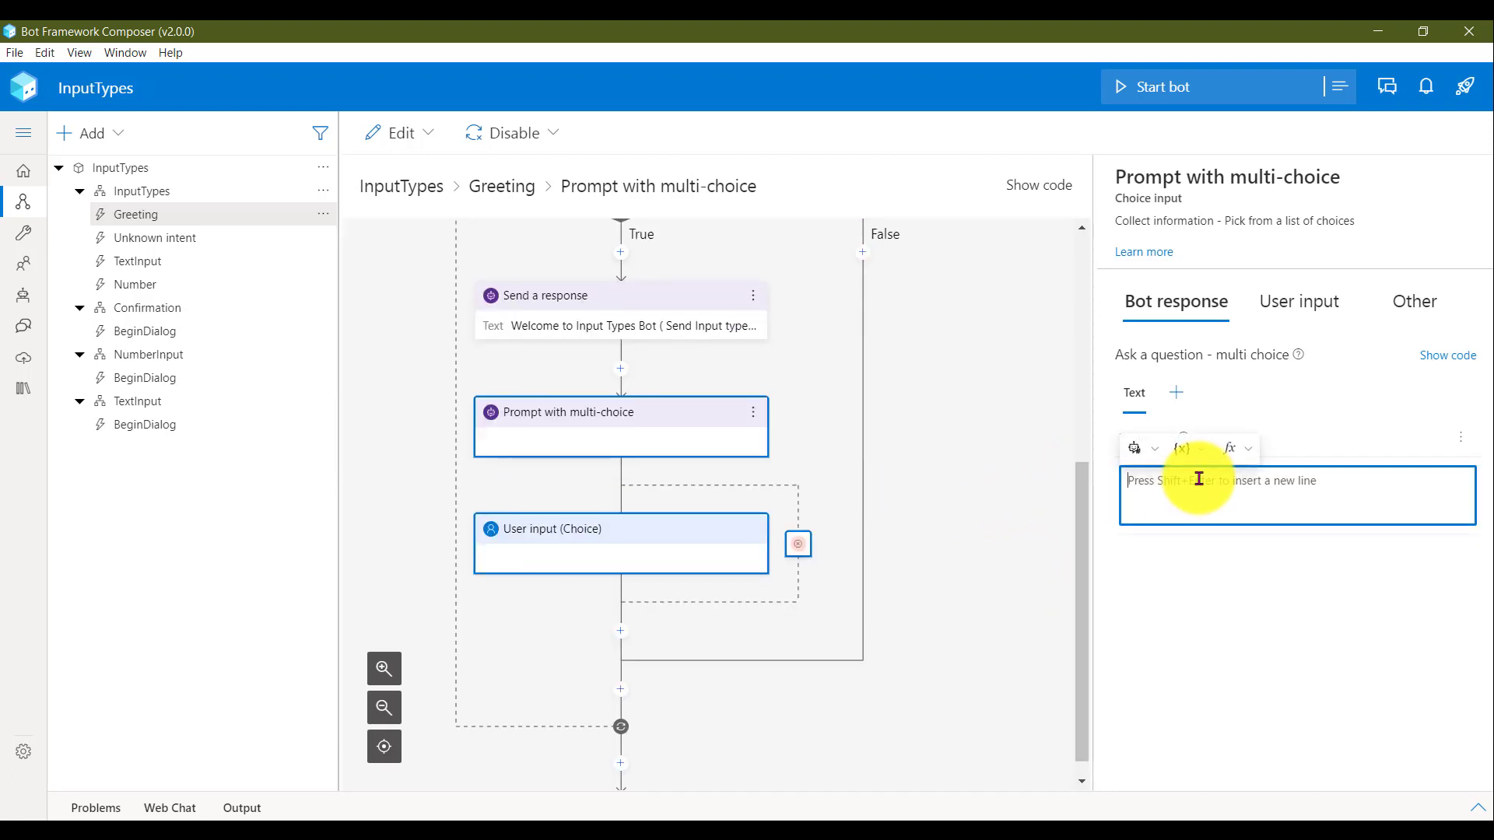
{"action": "type", "text": "Please select the c"}
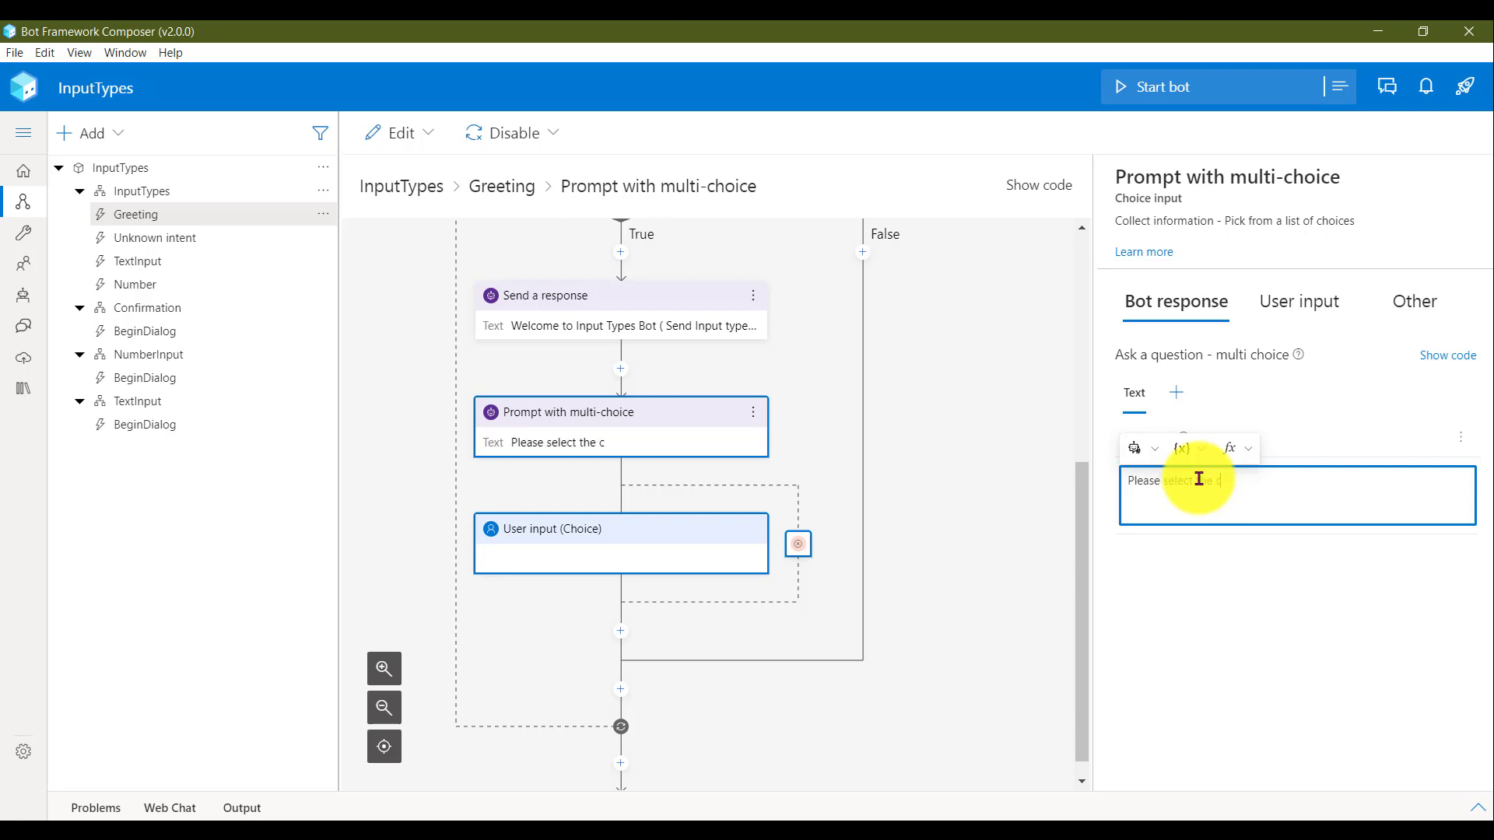
{"action": "key", "text": "BackSpace"}
{"action": "type", "text": "input type"}
{"action": "left_click", "coordinate": [1190, 631]}
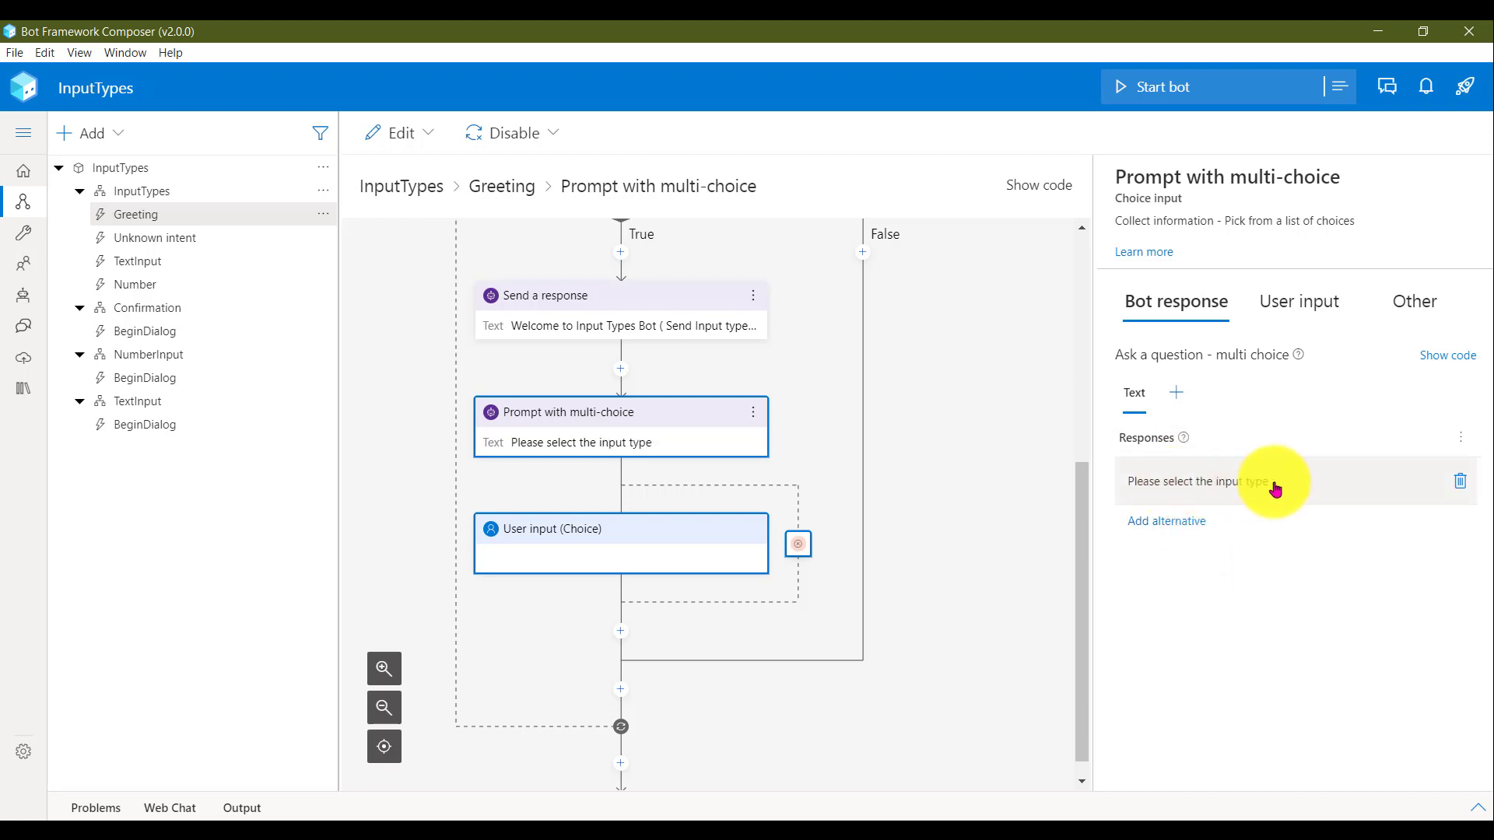
Add Text and Number to the question's array of choices and set its list style to heroCard
{"action": "left_click", "coordinate": [1287, 302]}
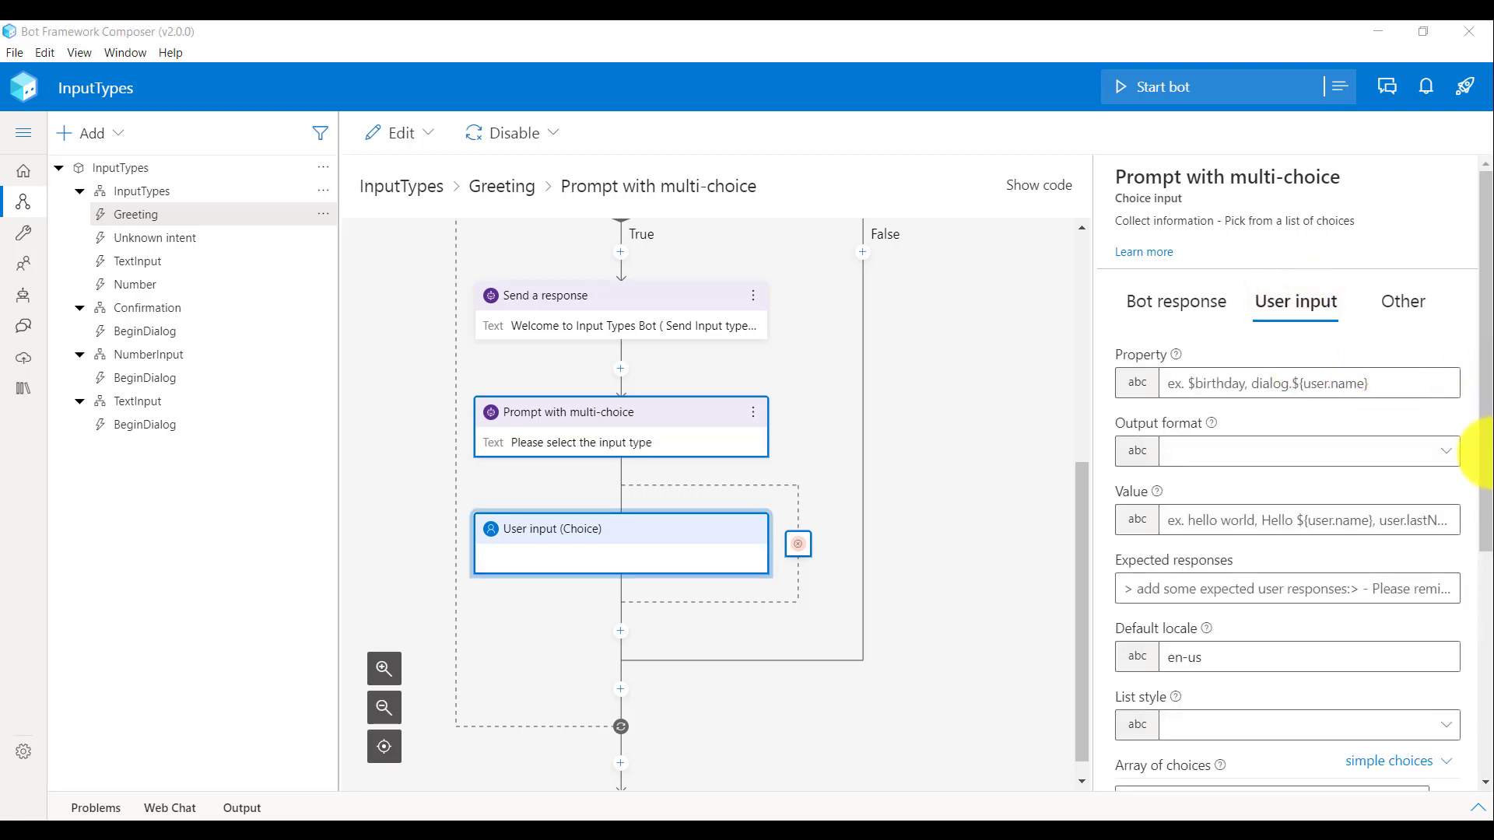
{"action": "left_click_drag", "start_coordinate": [1485, 454], "coordinate": [1486, 676]}
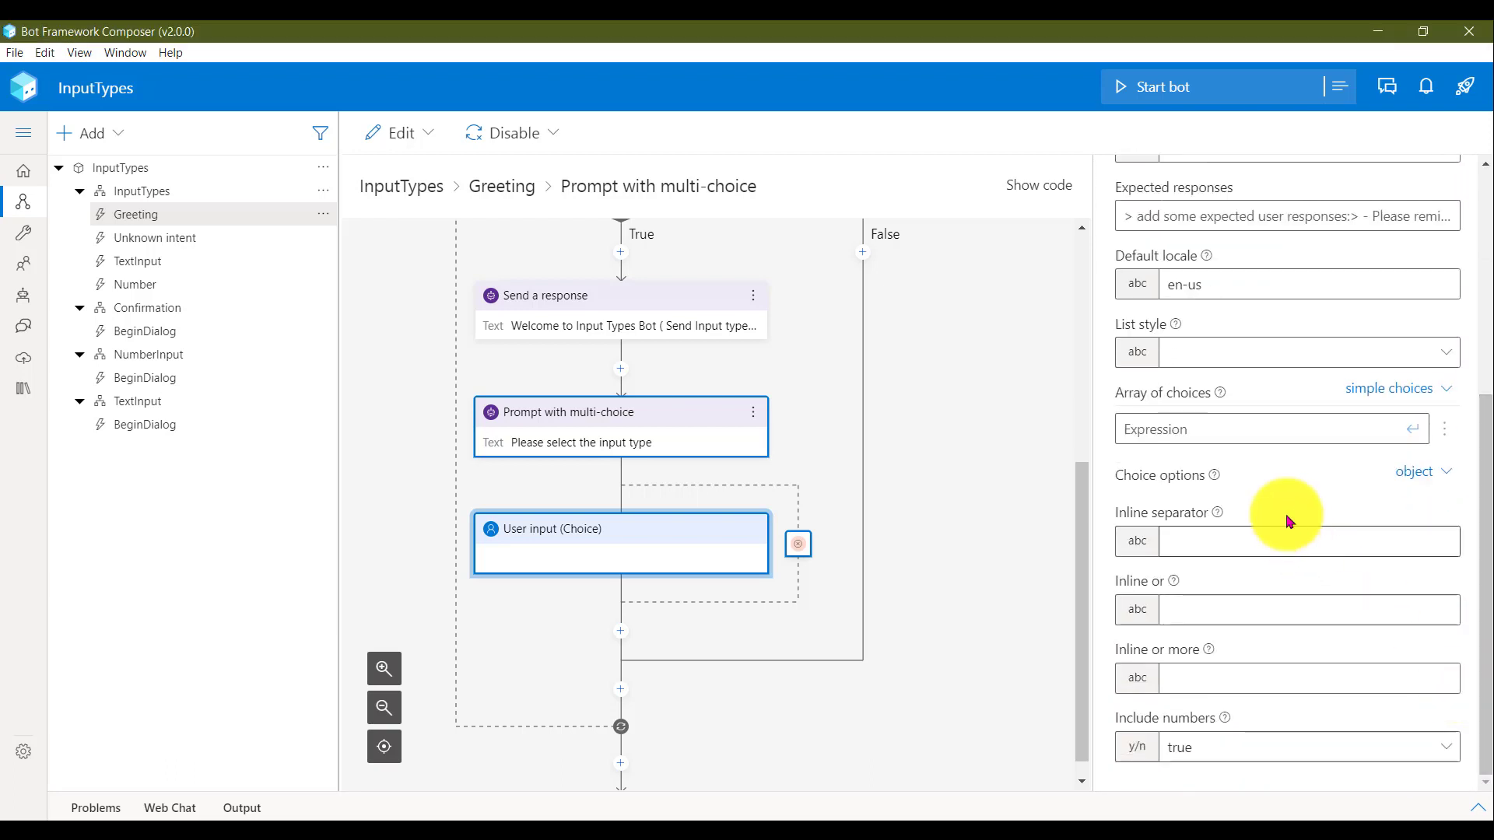
{"action": "left_click", "coordinate": [1163, 428]}
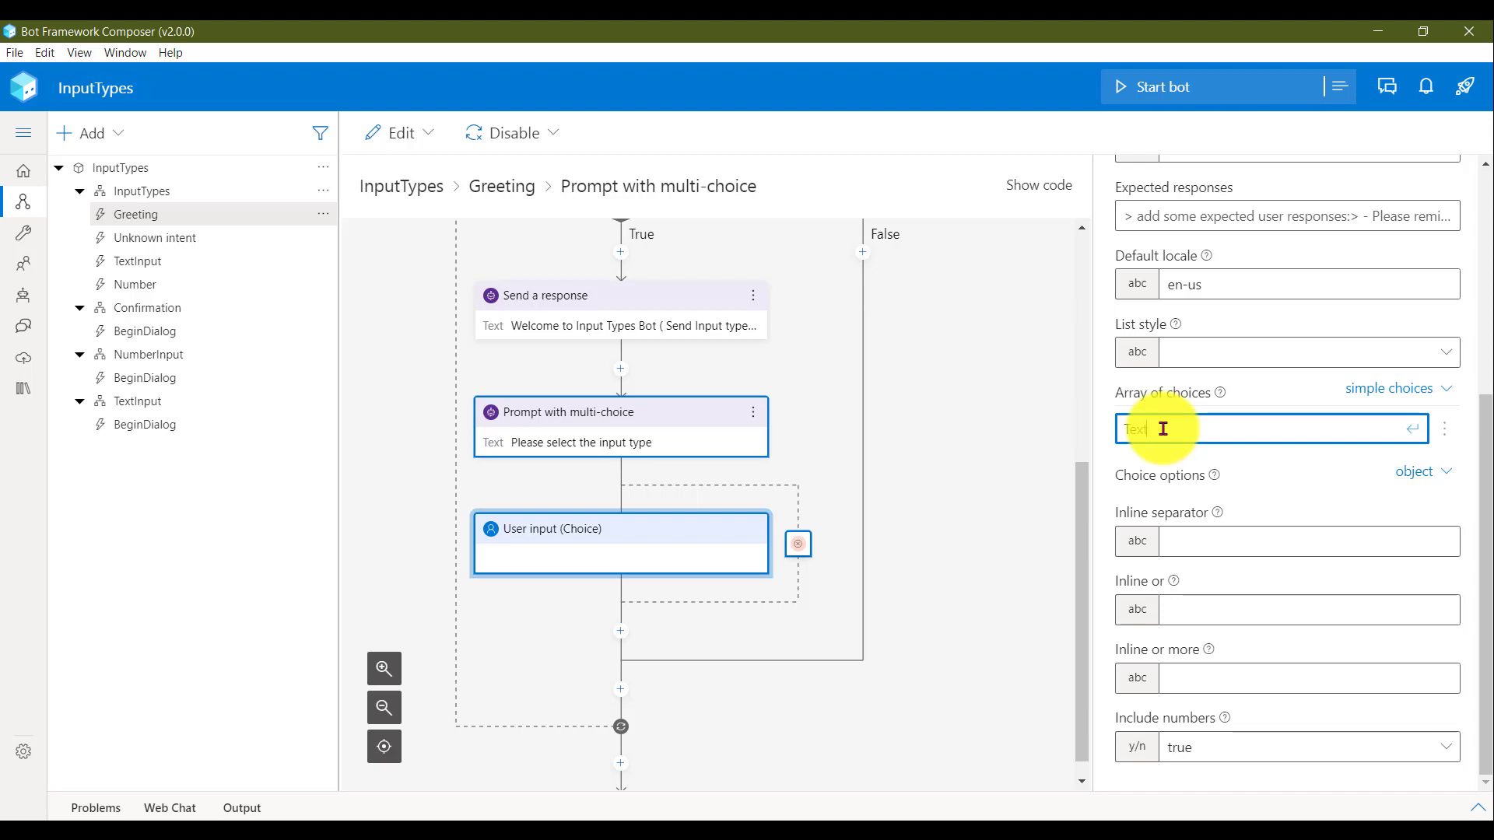
{"action": "key", "text": "Return"}
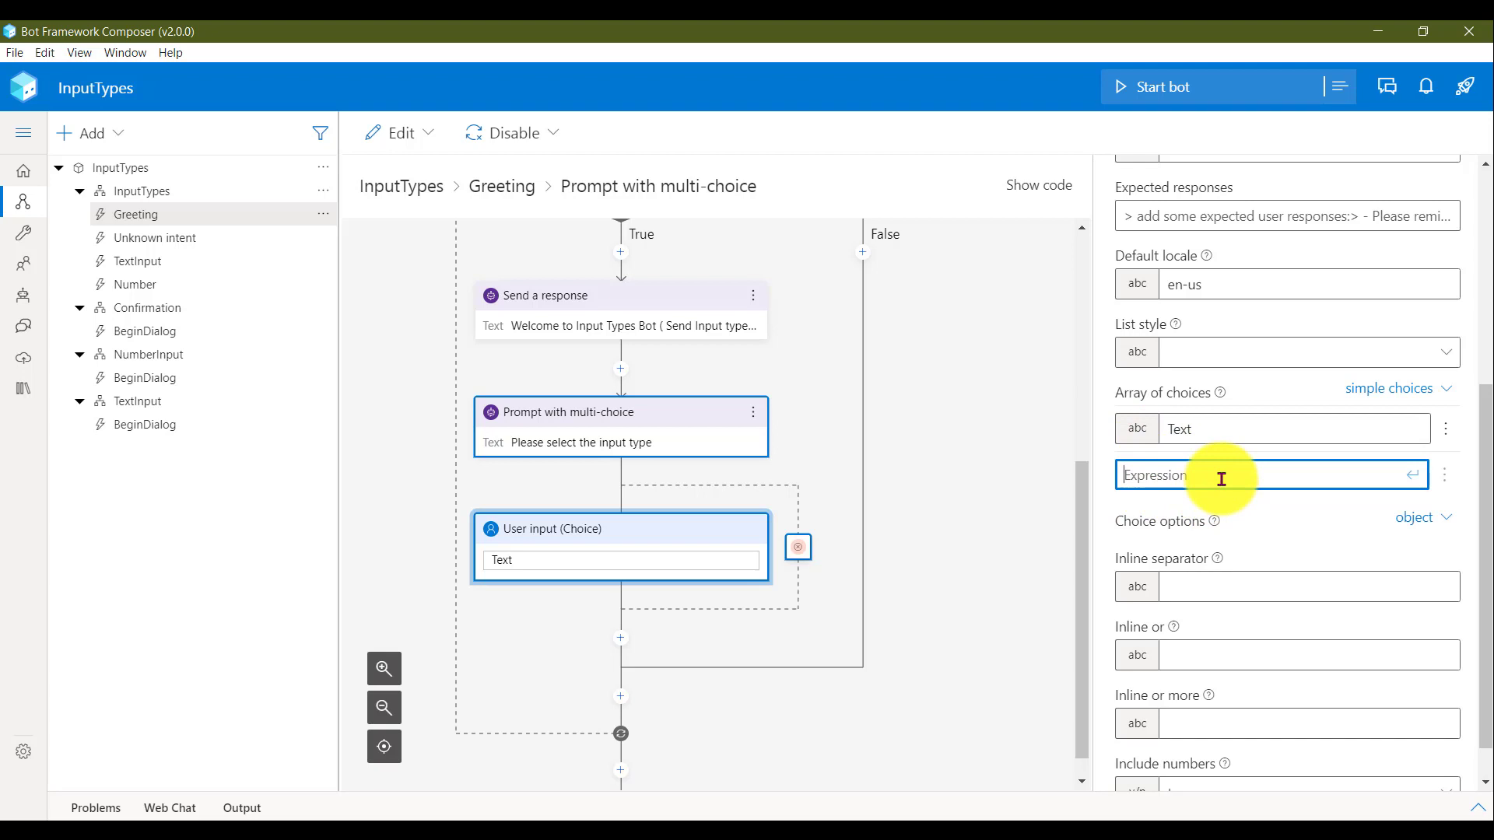
{"action": "type", "text": "Number"}
{"action": "key", "text": "Return"}
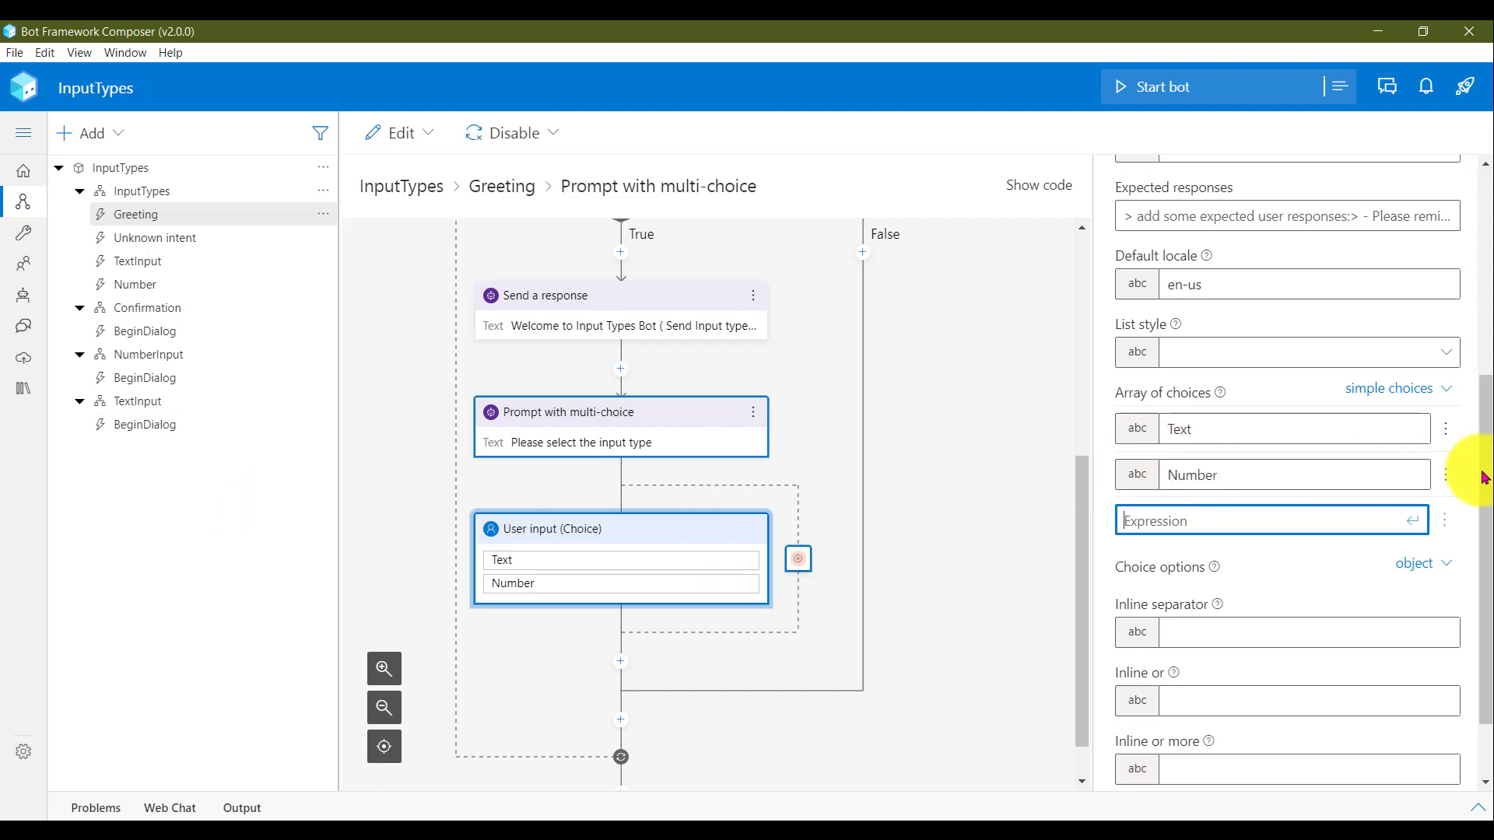
{"action": "left_click", "coordinate": [1443, 360]}
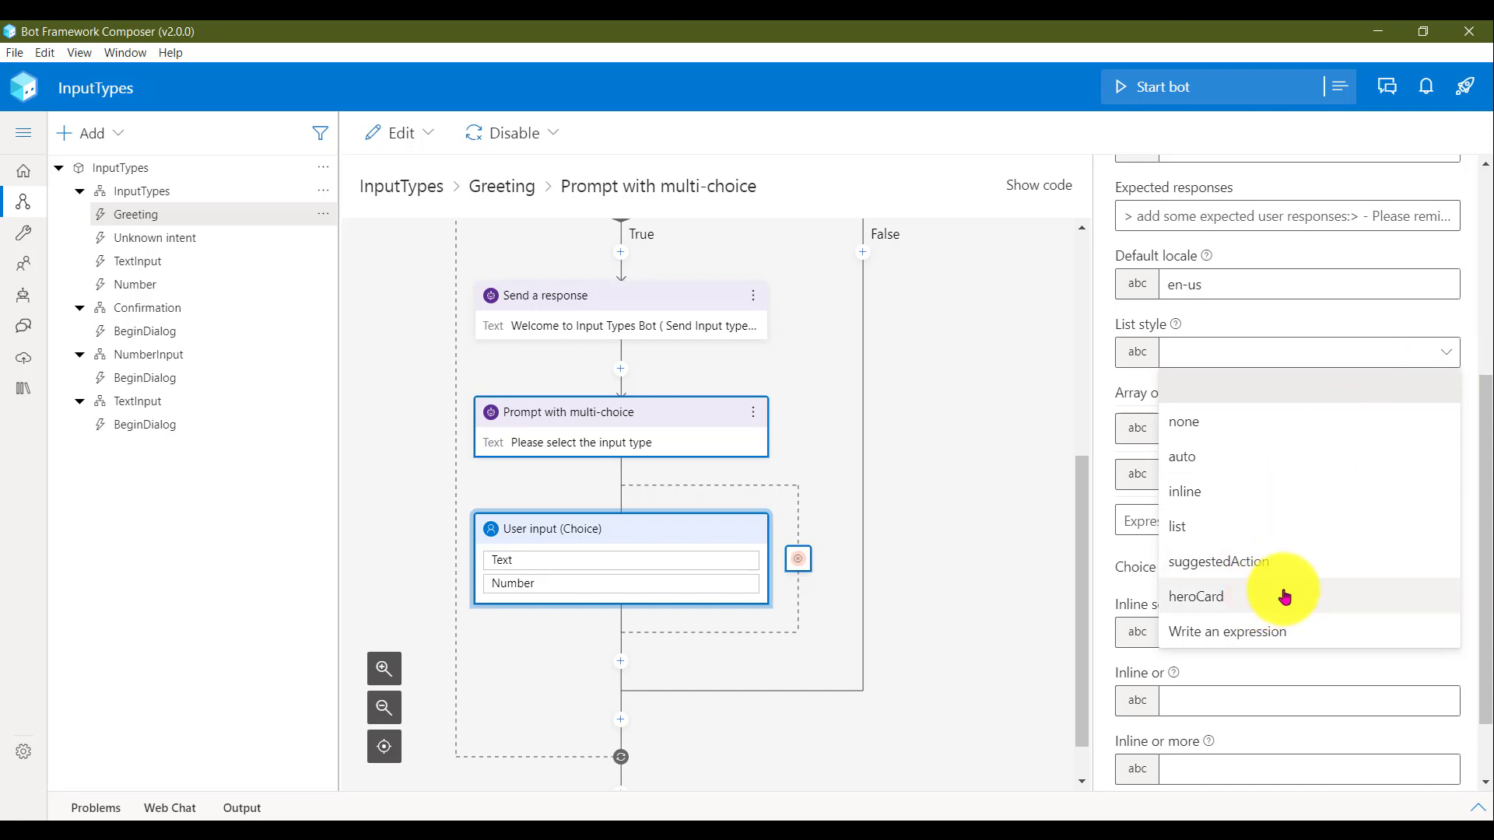
{"action": "left_click", "coordinate": [1204, 597]}
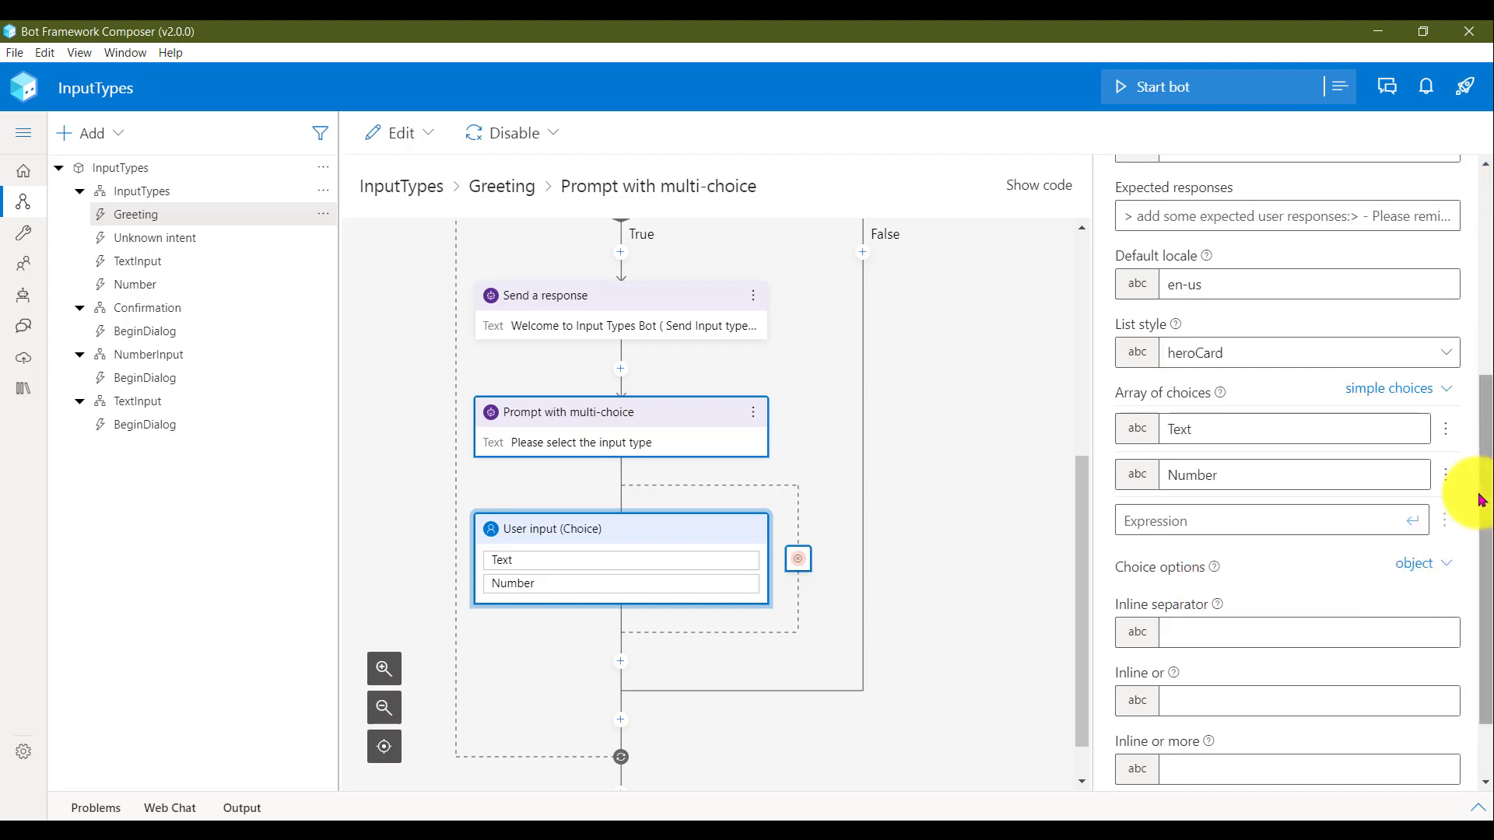
Try a comma as the inline separator and examine the list style and inline options of the question
{"action": "scroll", "coordinate": [1478, 685], "scroll_direction": "down", "scroll_amount": 2}
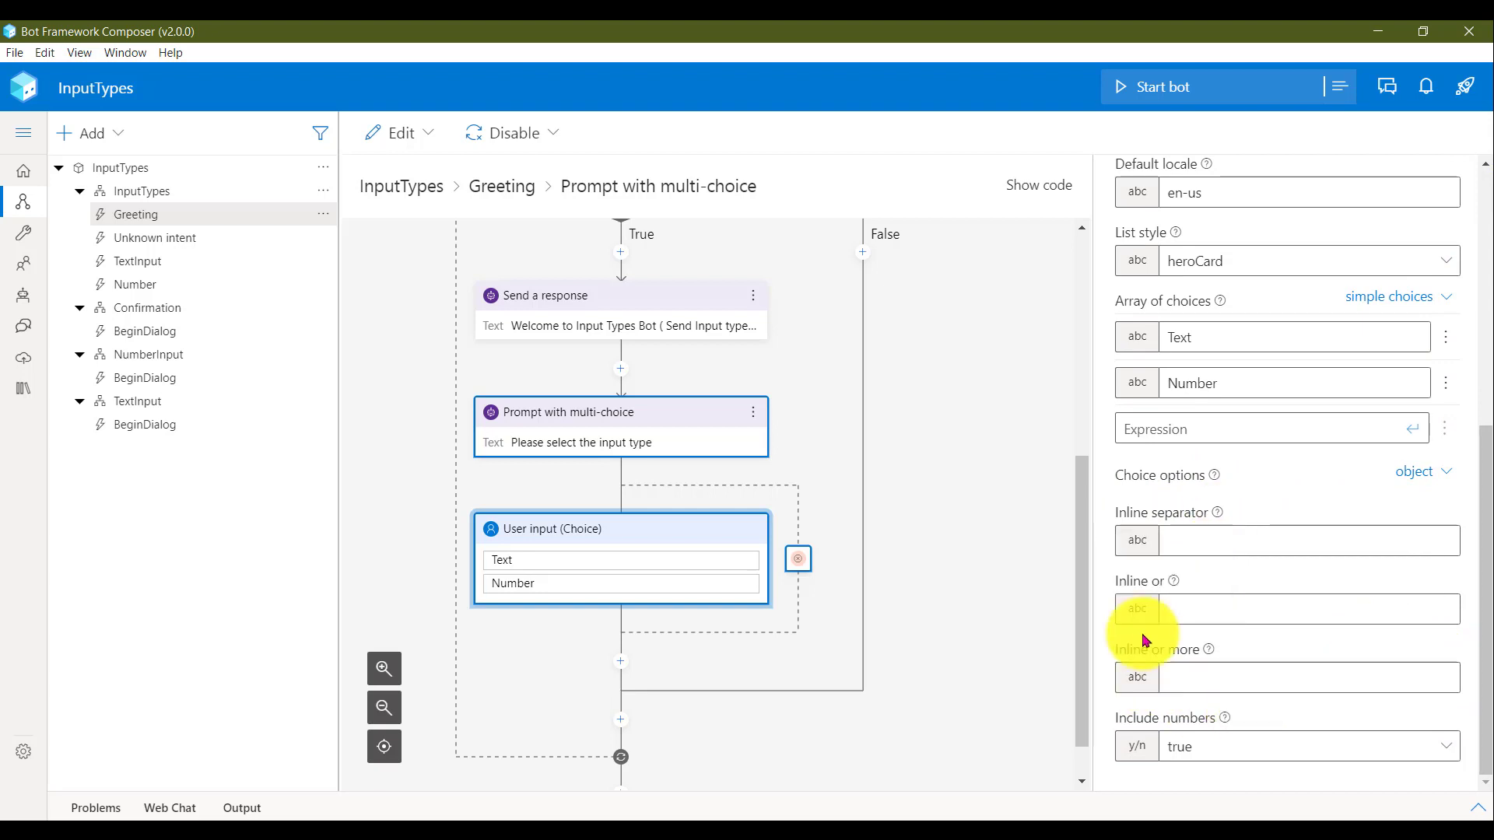
{"action": "mouse_move", "coordinate": [1223, 516]}
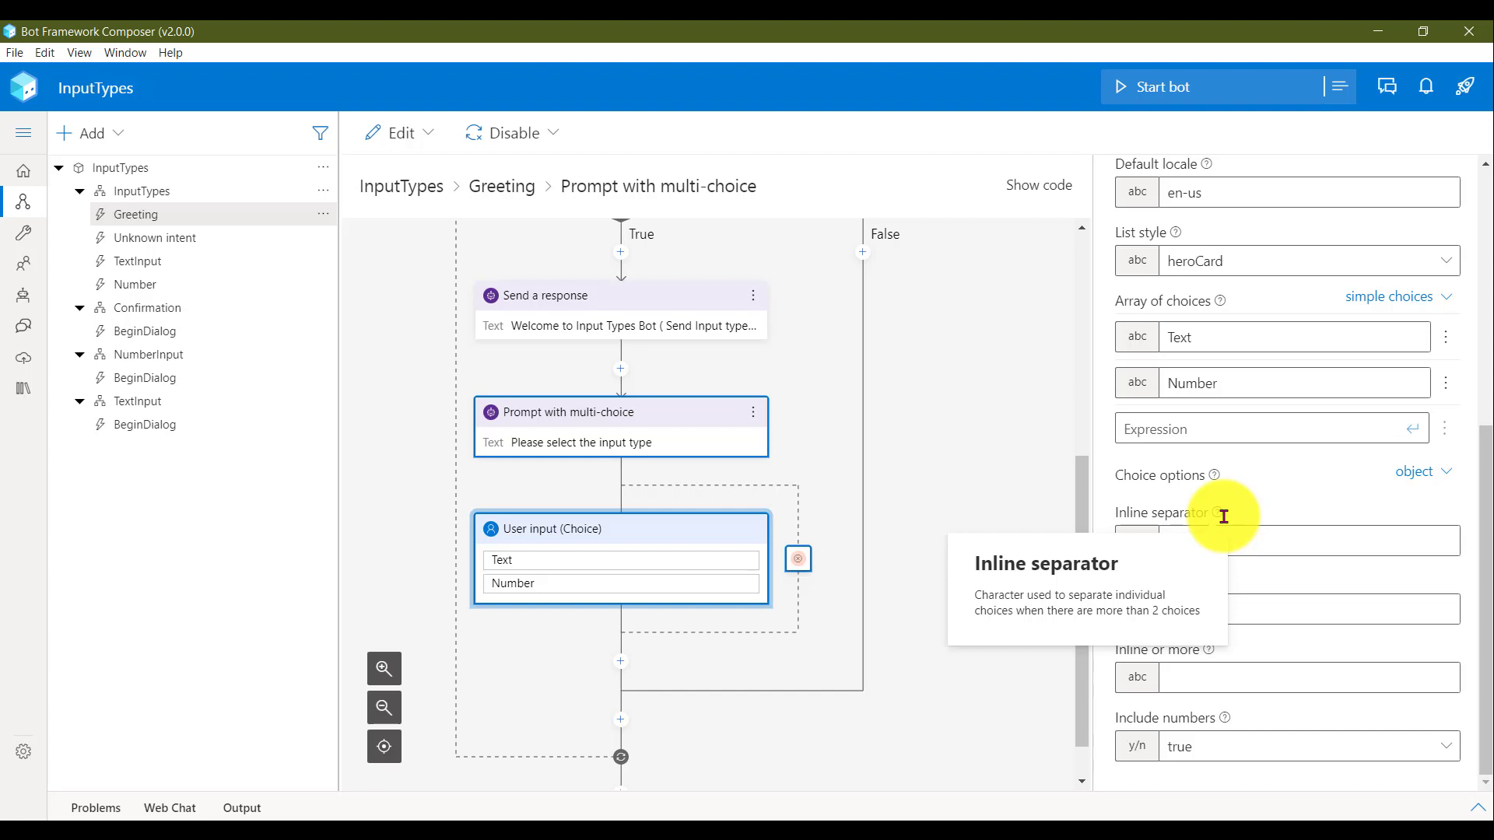
{"action": "left_click", "coordinate": [1204, 543]}
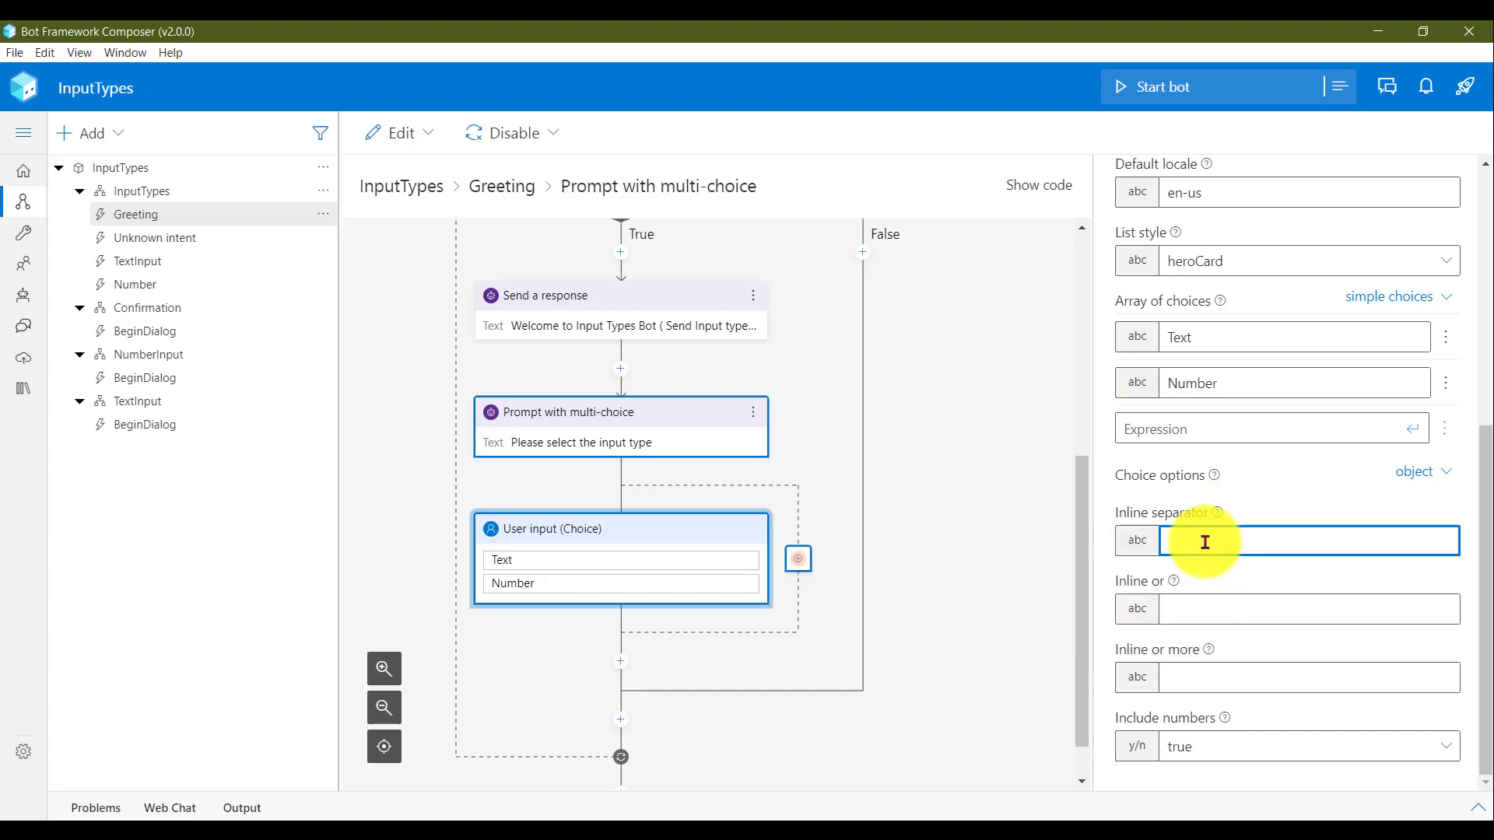
{"action": "type", "text": ","}
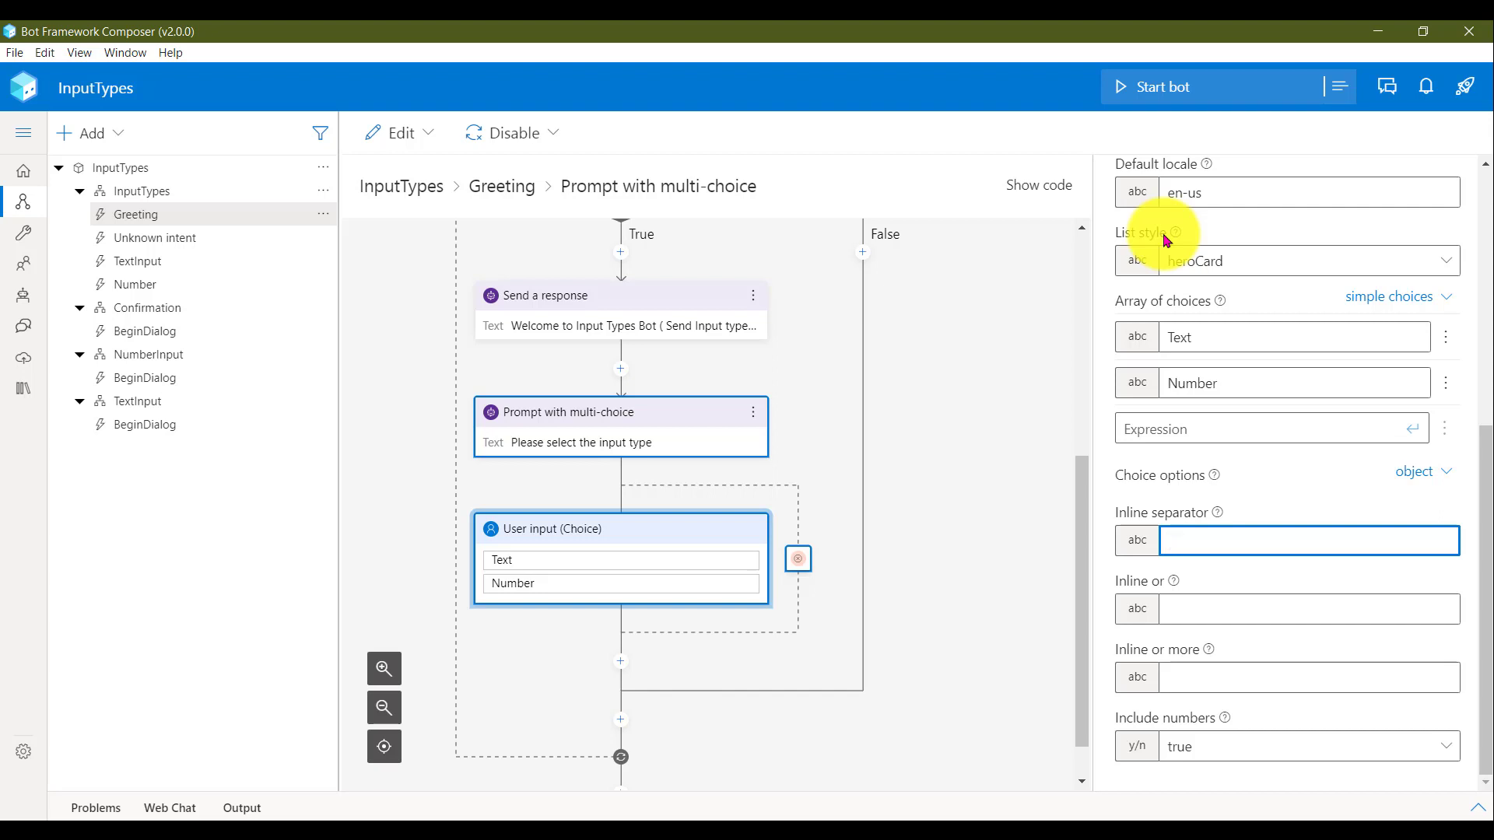
{"action": "left_click", "coordinate": [1205, 259]}
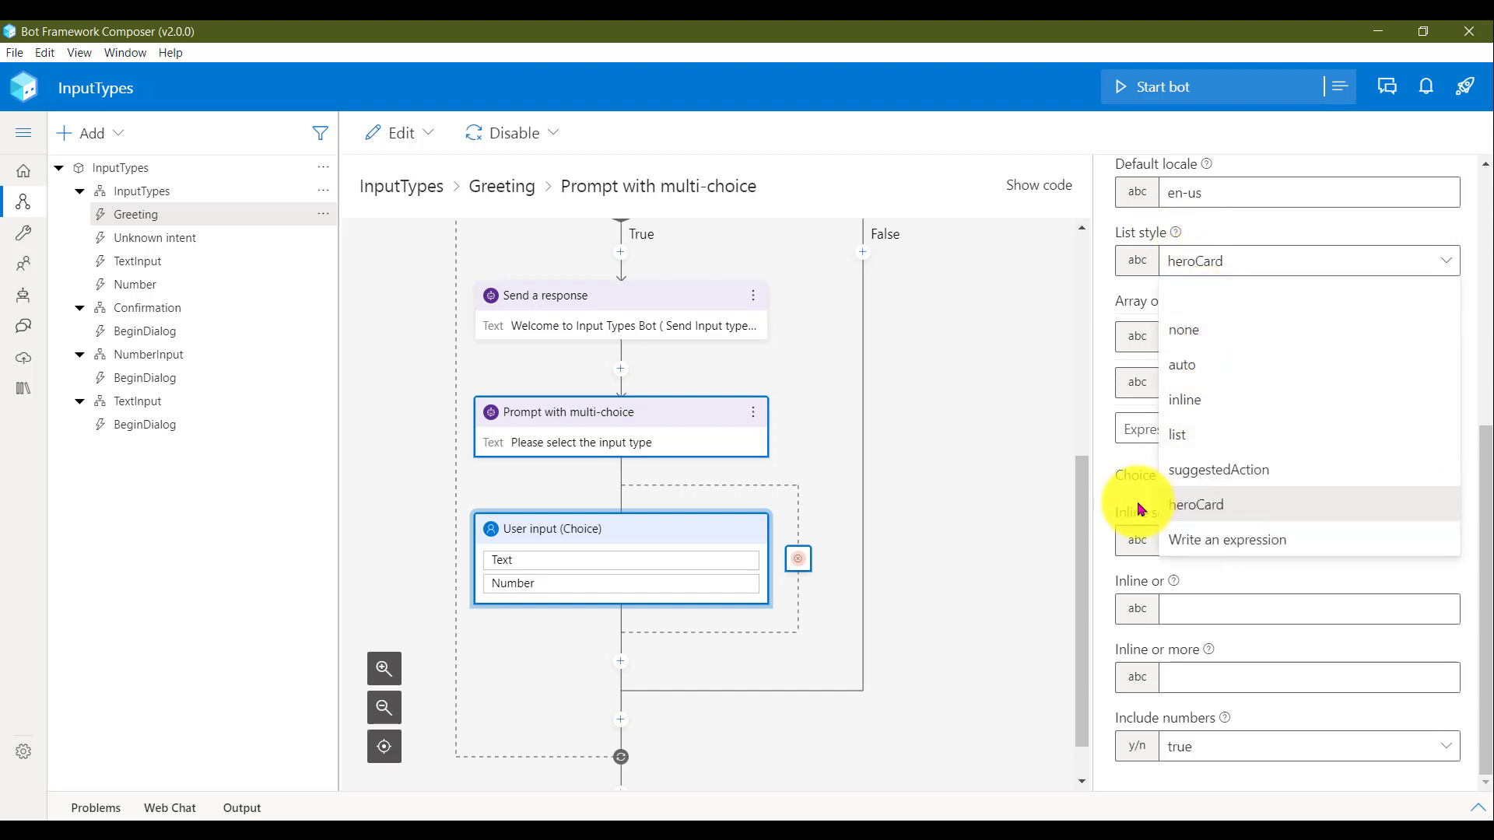
{"action": "left_click", "coordinate": [1100, 513]}
{"action": "left_click", "coordinate": [1202, 531]}
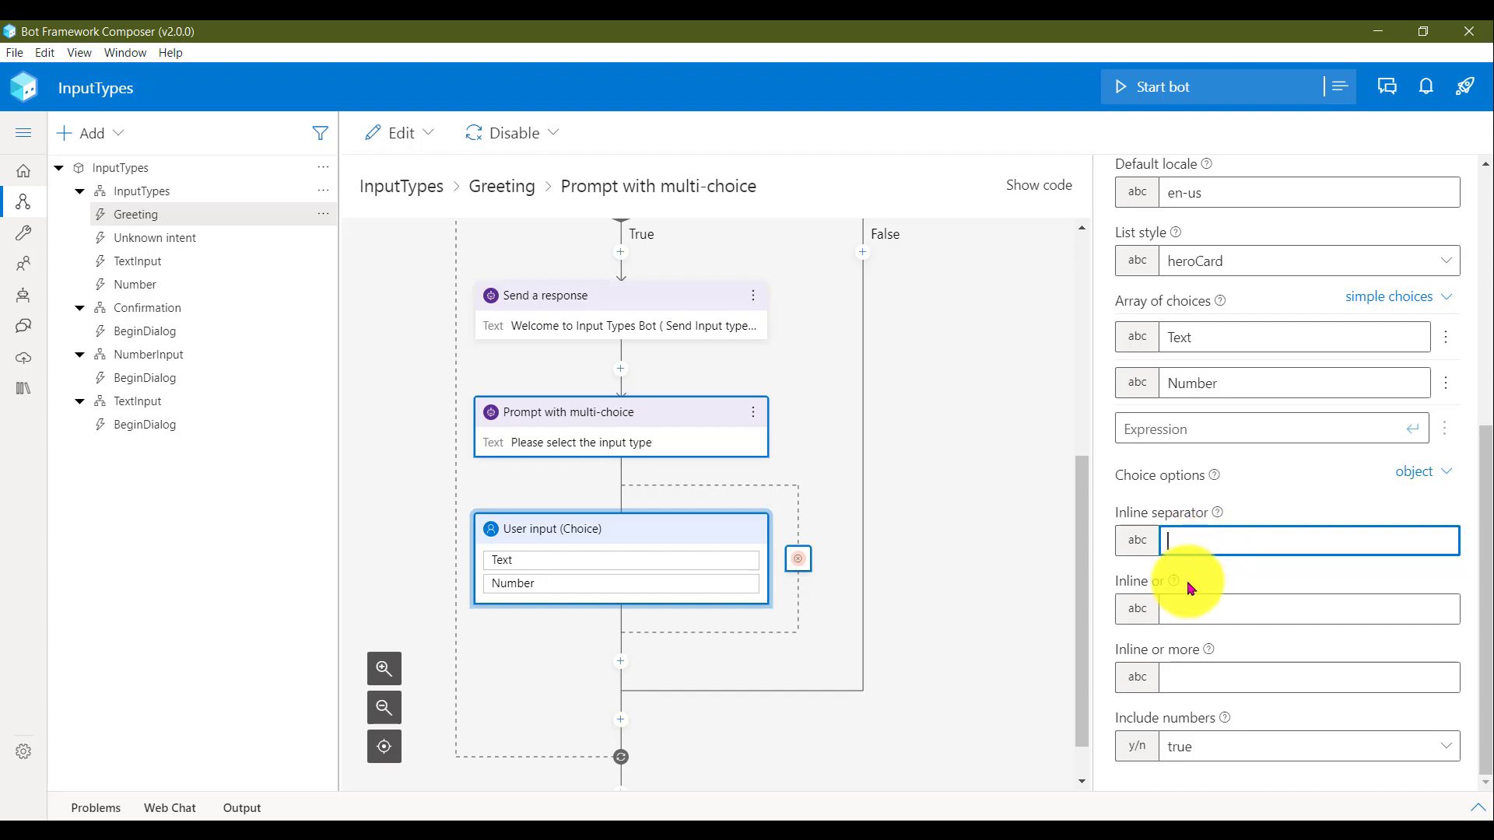
{"action": "mouse_move", "coordinate": [1173, 581]}
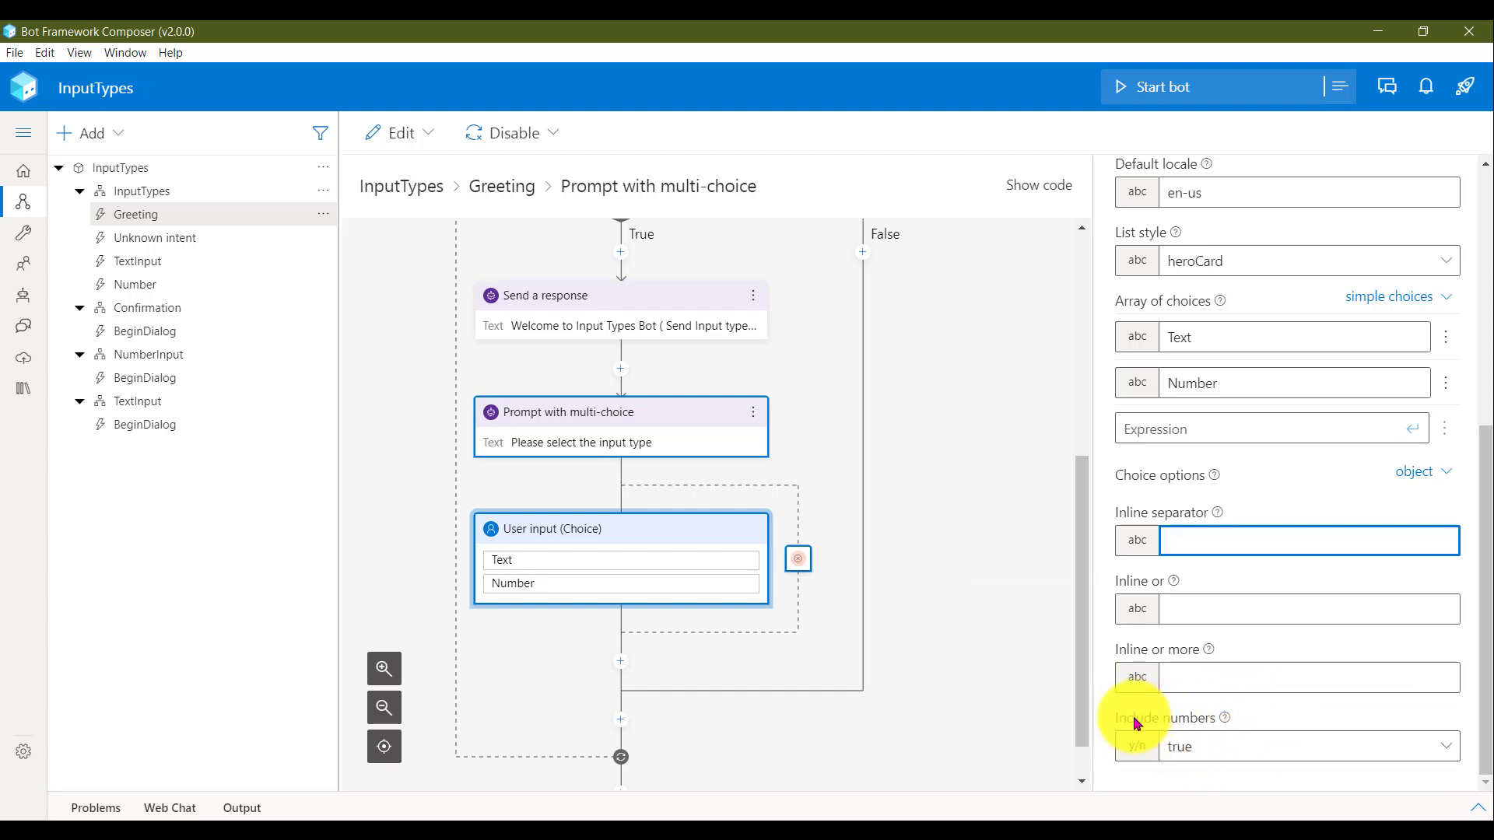
Set the question's Include numbers option to false and its property to user.choice
{"action": "left_click", "coordinate": [1212, 754]}
{"action": "left_click", "coordinate": [1211, 726]}
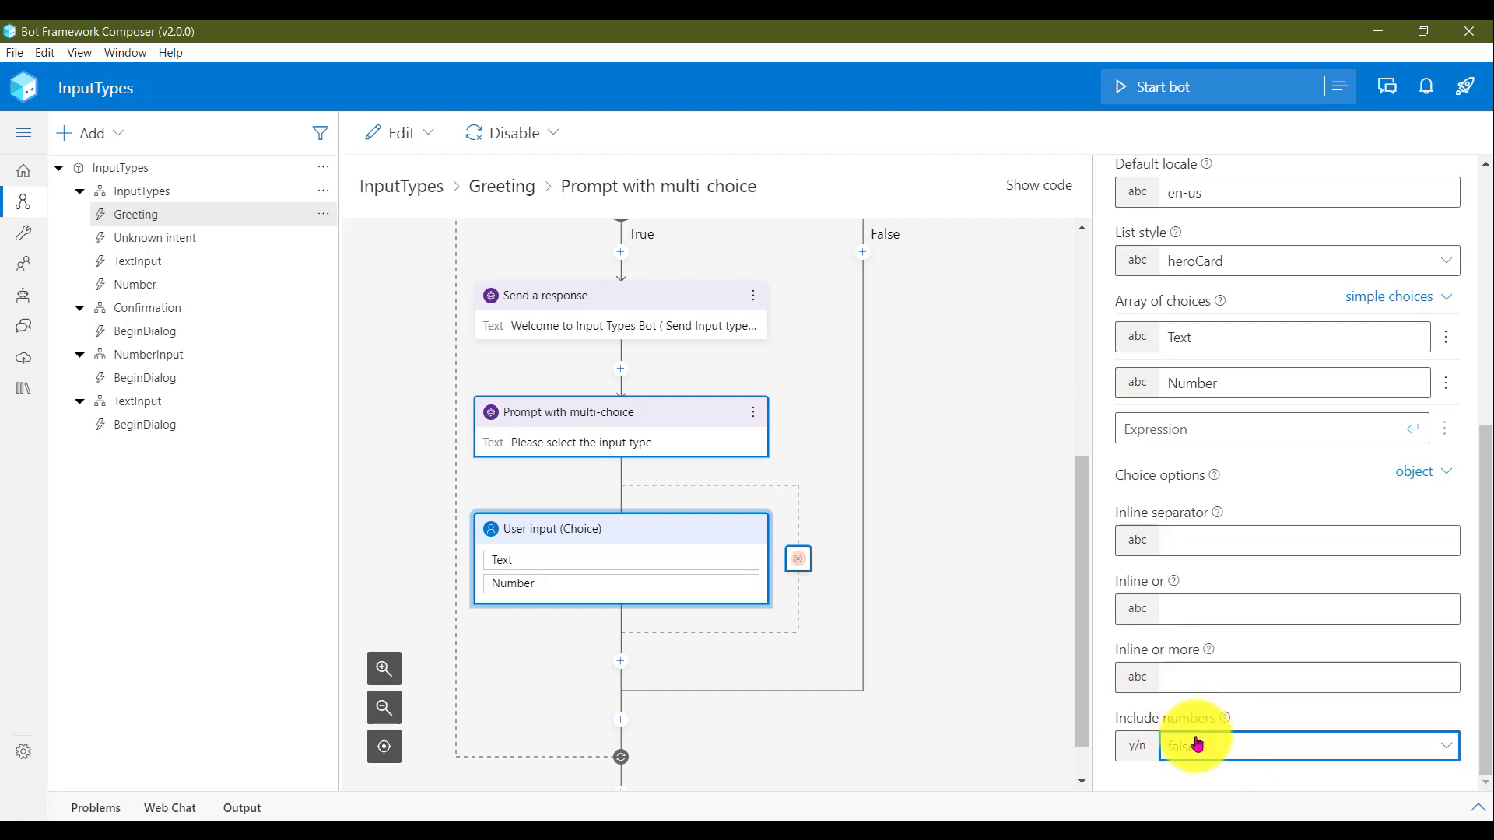
{"action": "scroll", "coordinate": [1301, 727], "scroll_direction": "up", "scroll_amount": 6}
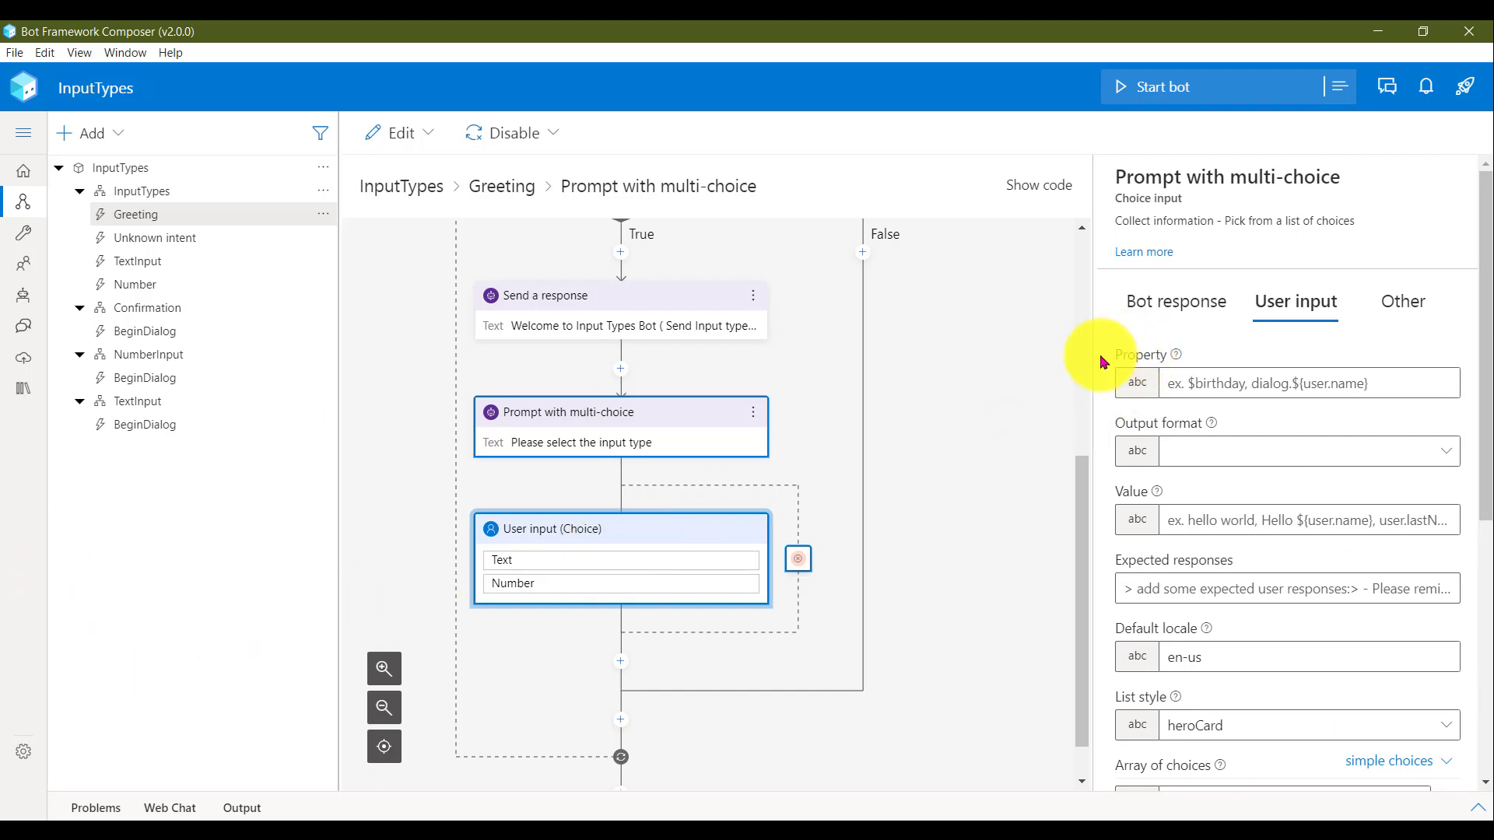
{"action": "left_click", "coordinate": [1217, 375]}
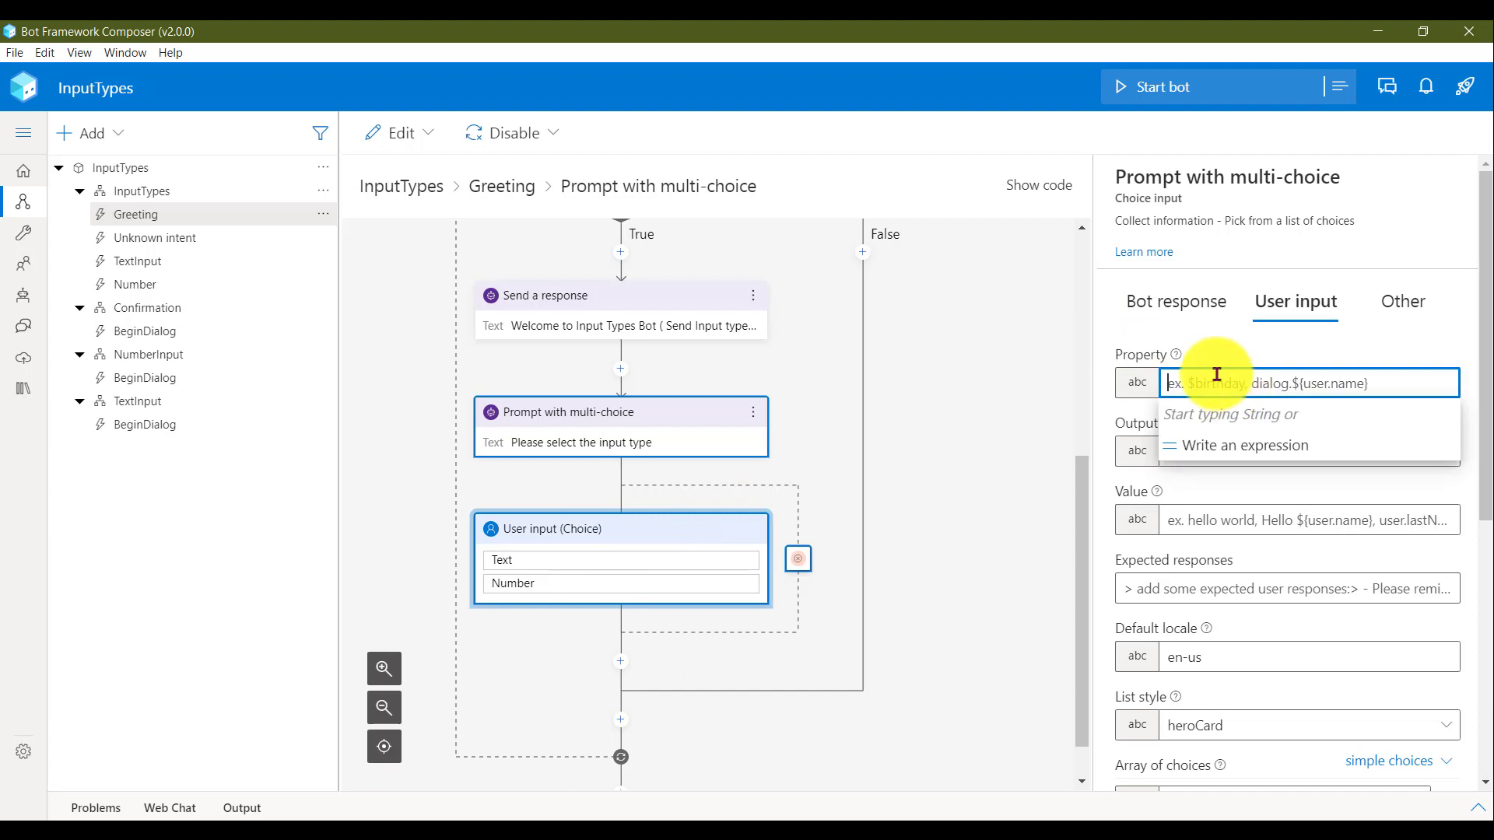
{"action": "type", "text": "user."}
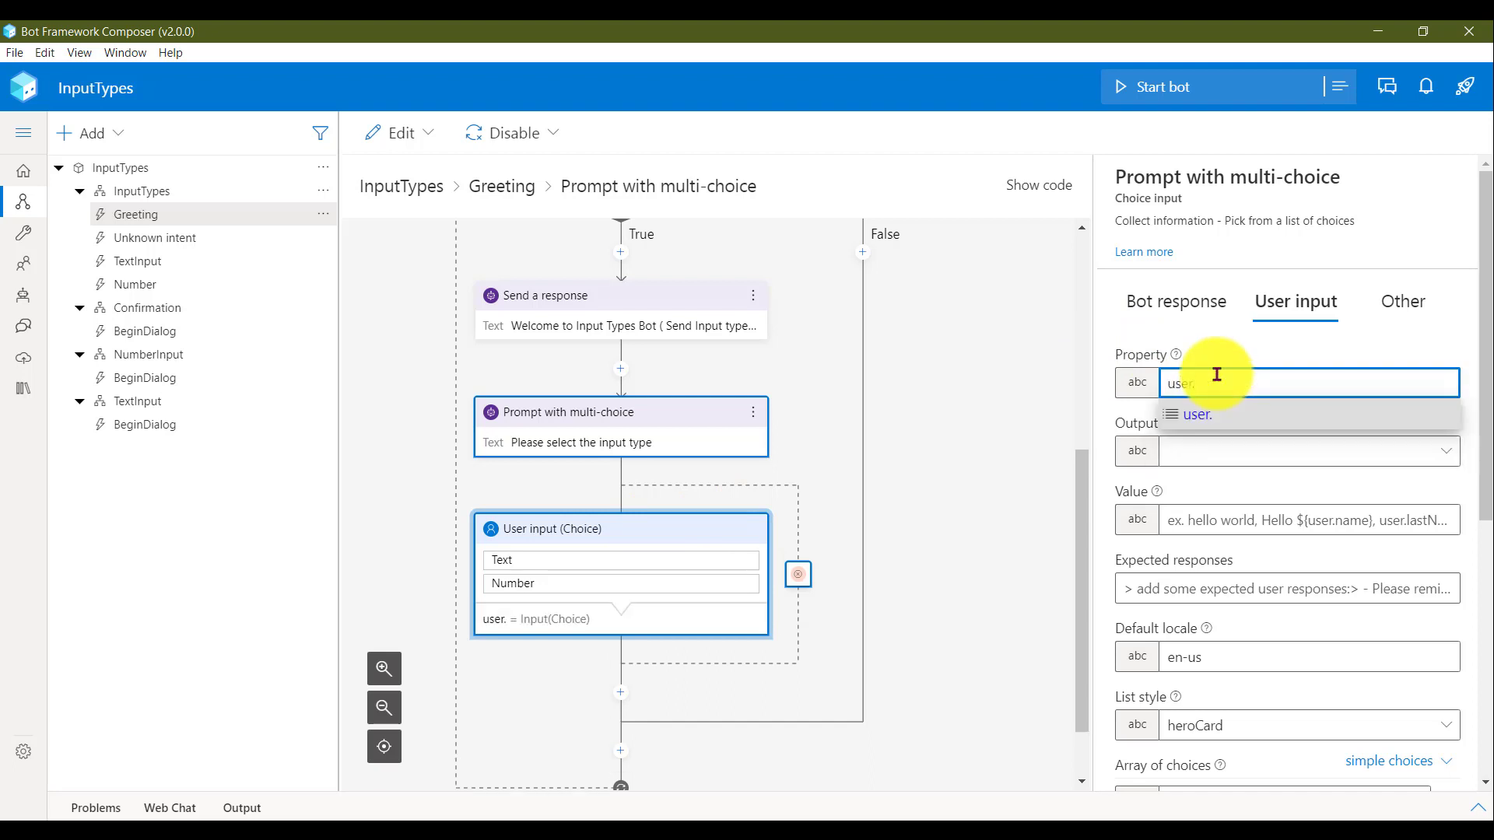
{"action": "type", "text": "choice"}
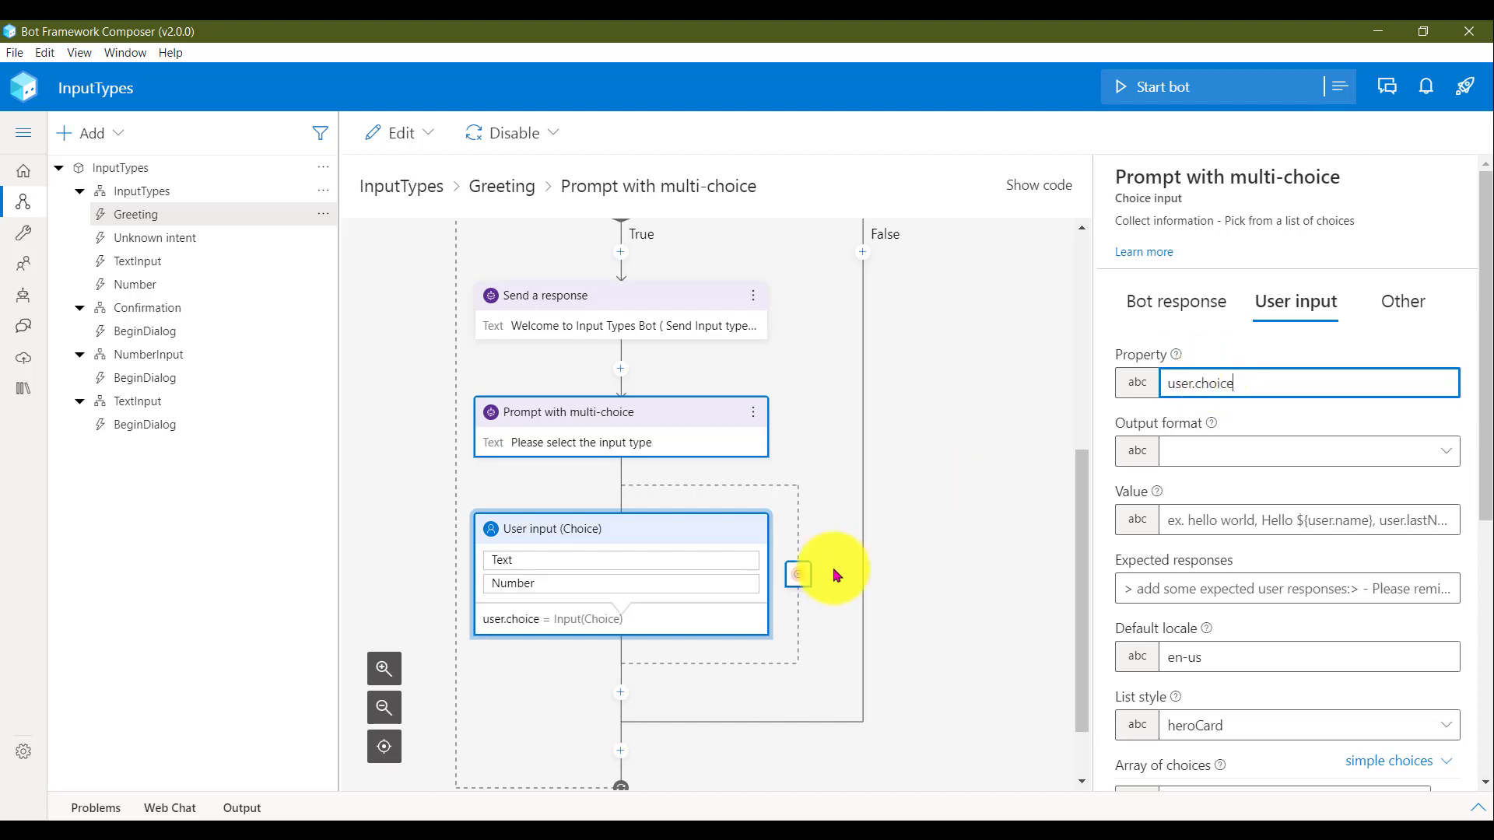
Add a Send a response action after the multi-choice prompt and insert the ${user.choice} property reference as its text
{"action": "scroll", "coordinate": [859, 506], "scroll_direction": "down", "scroll_amount": 1}
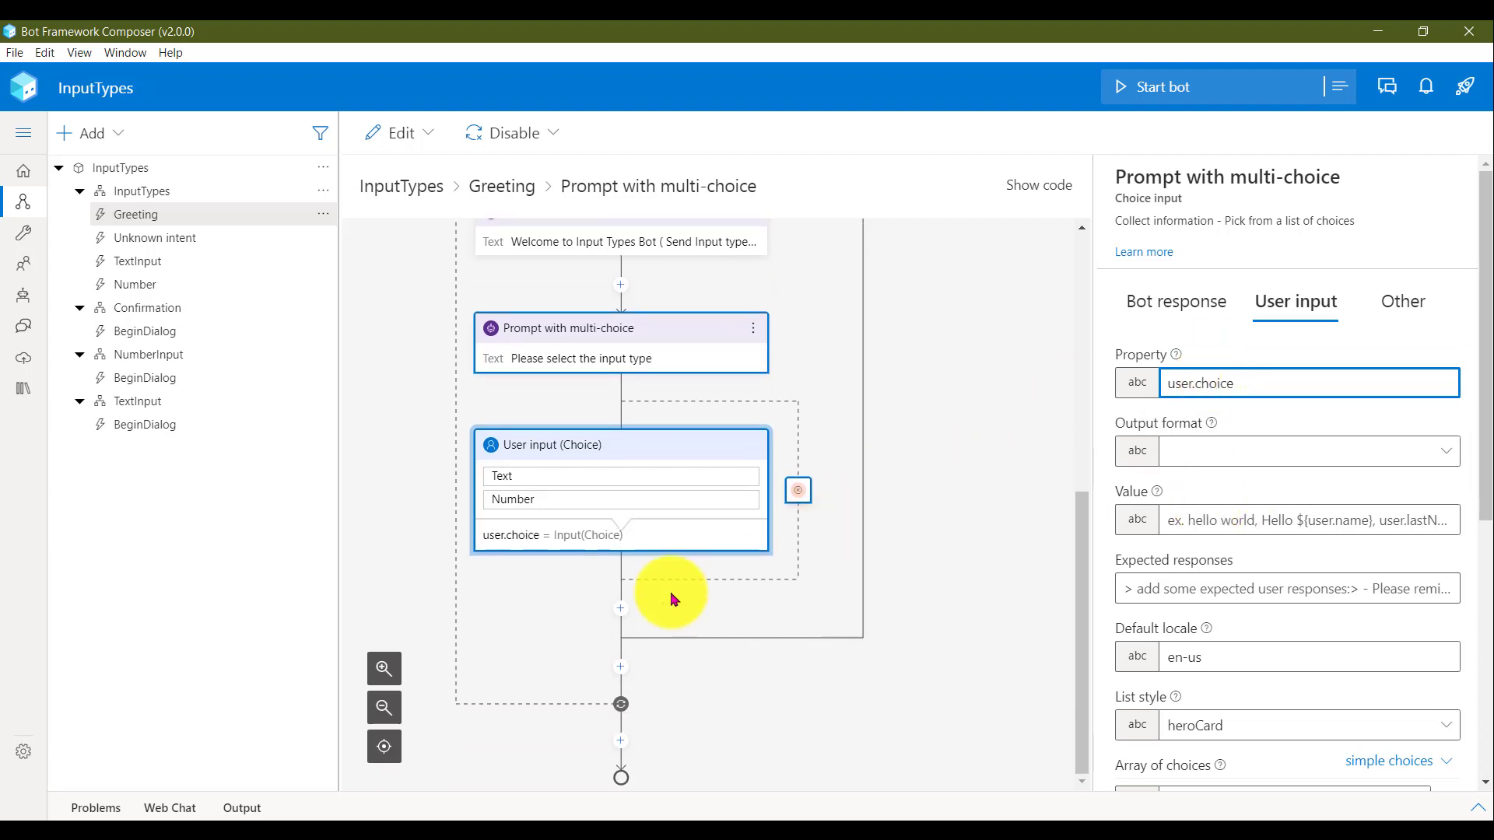
{"action": "left_click", "coordinate": [620, 608]}
{"action": "left_click", "coordinate": [674, 340]}
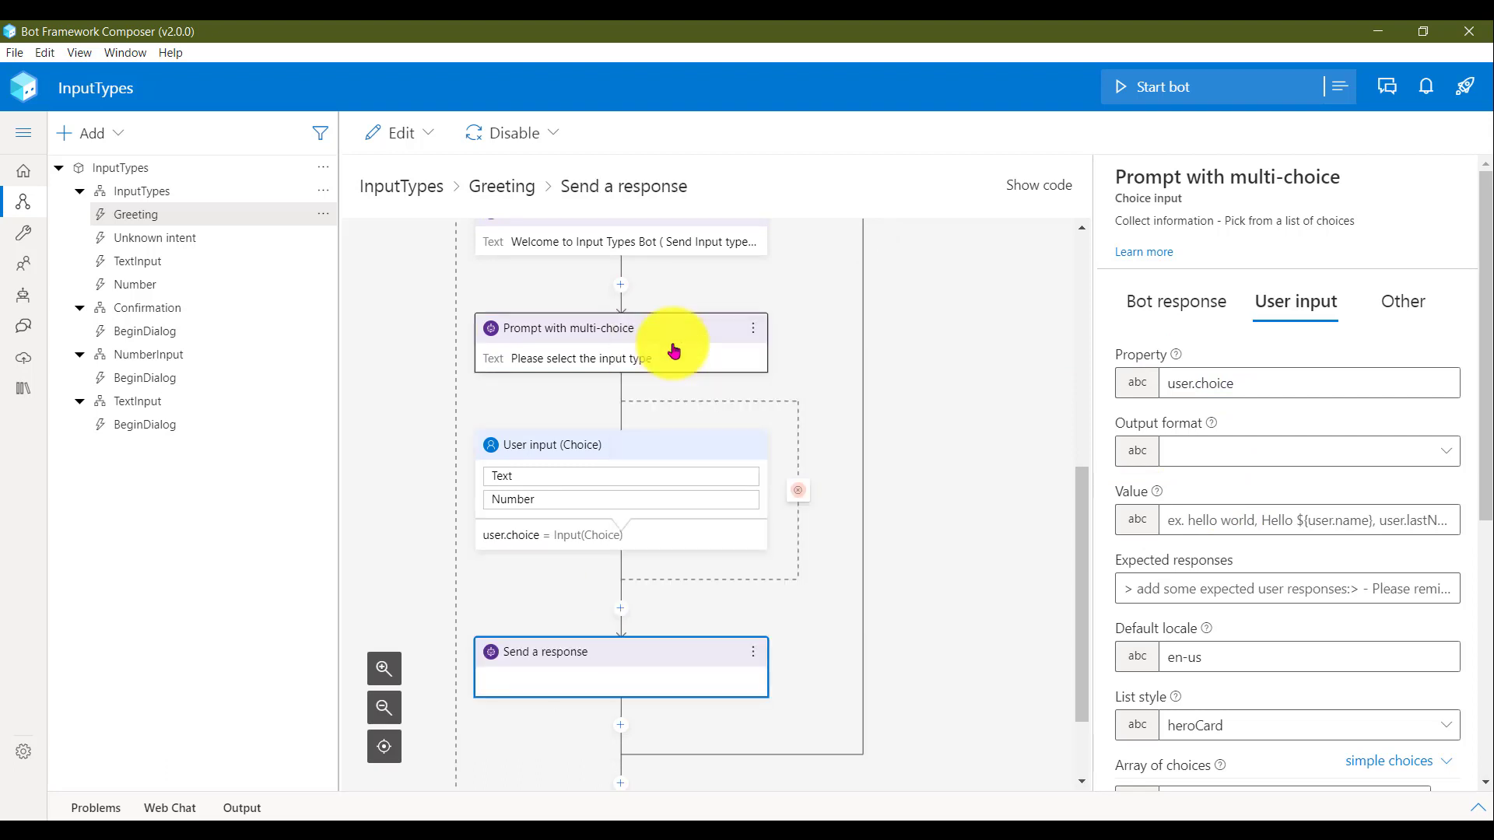
{"action": "left_click", "coordinate": [1195, 398]}
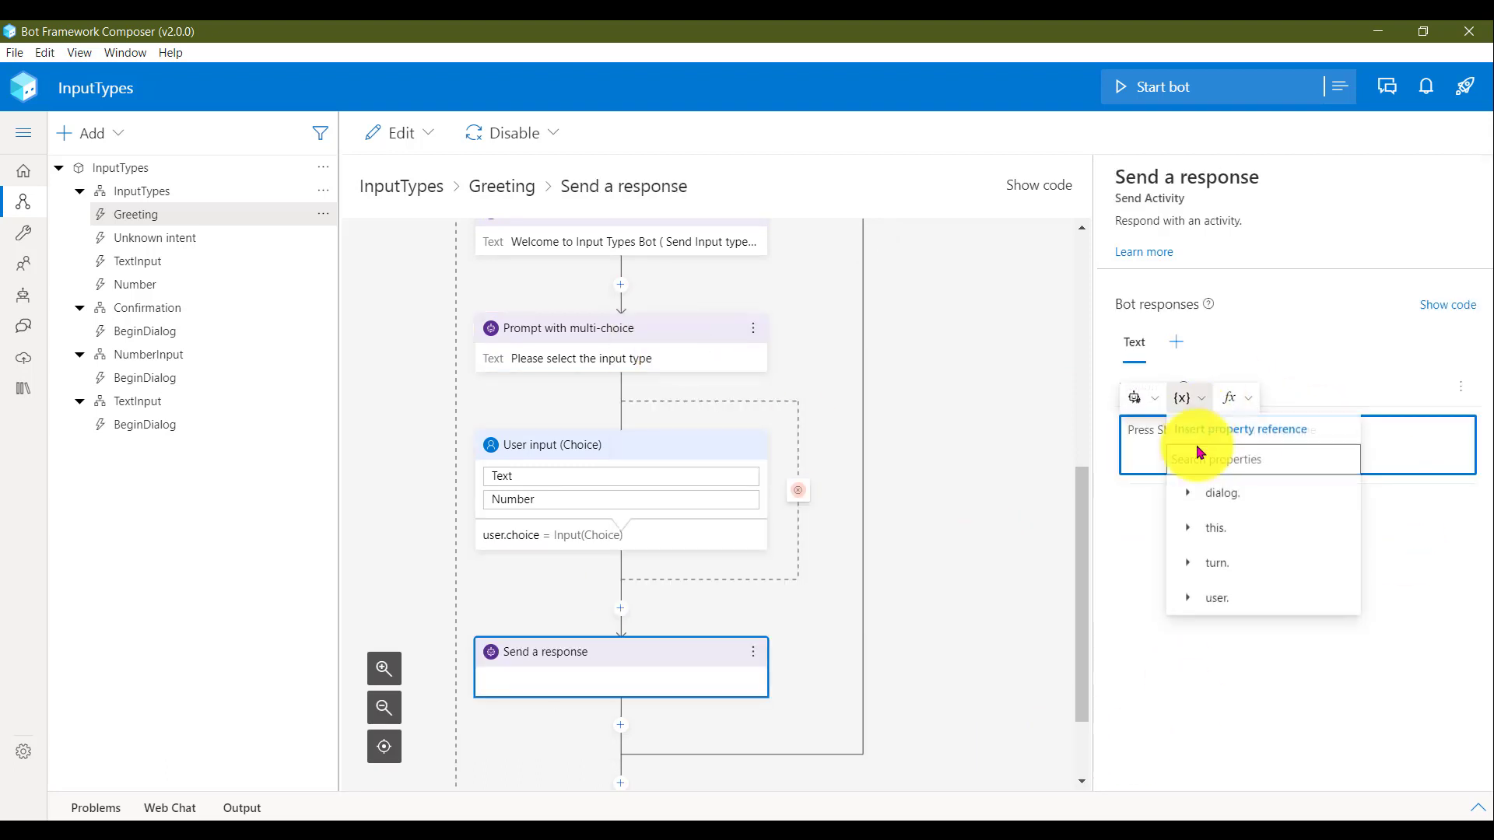
{"action": "left_click", "coordinate": [1208, 597]}
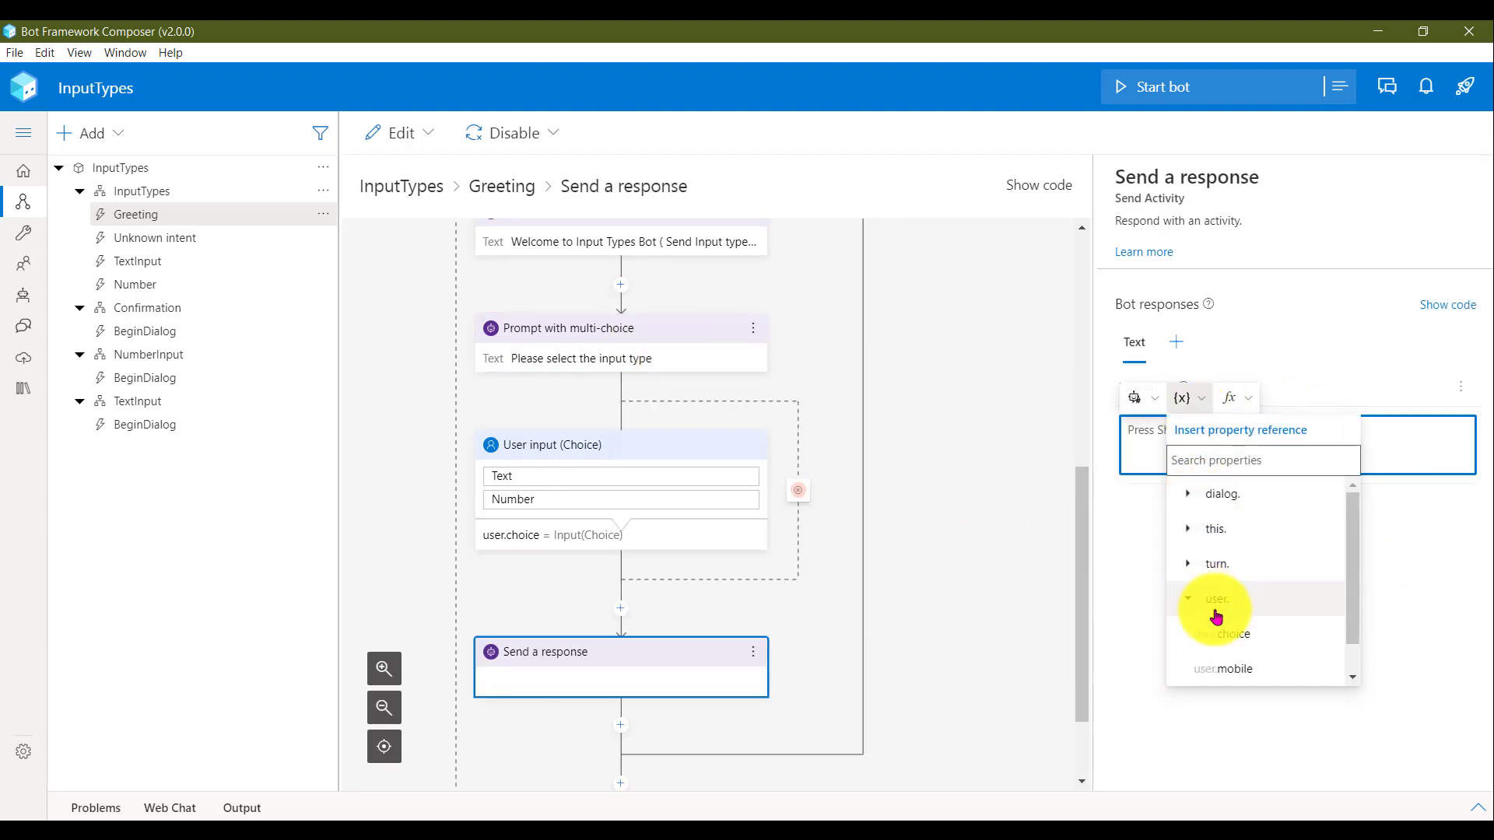
{"action": "left_click", "coordinate": [1261, 640]}
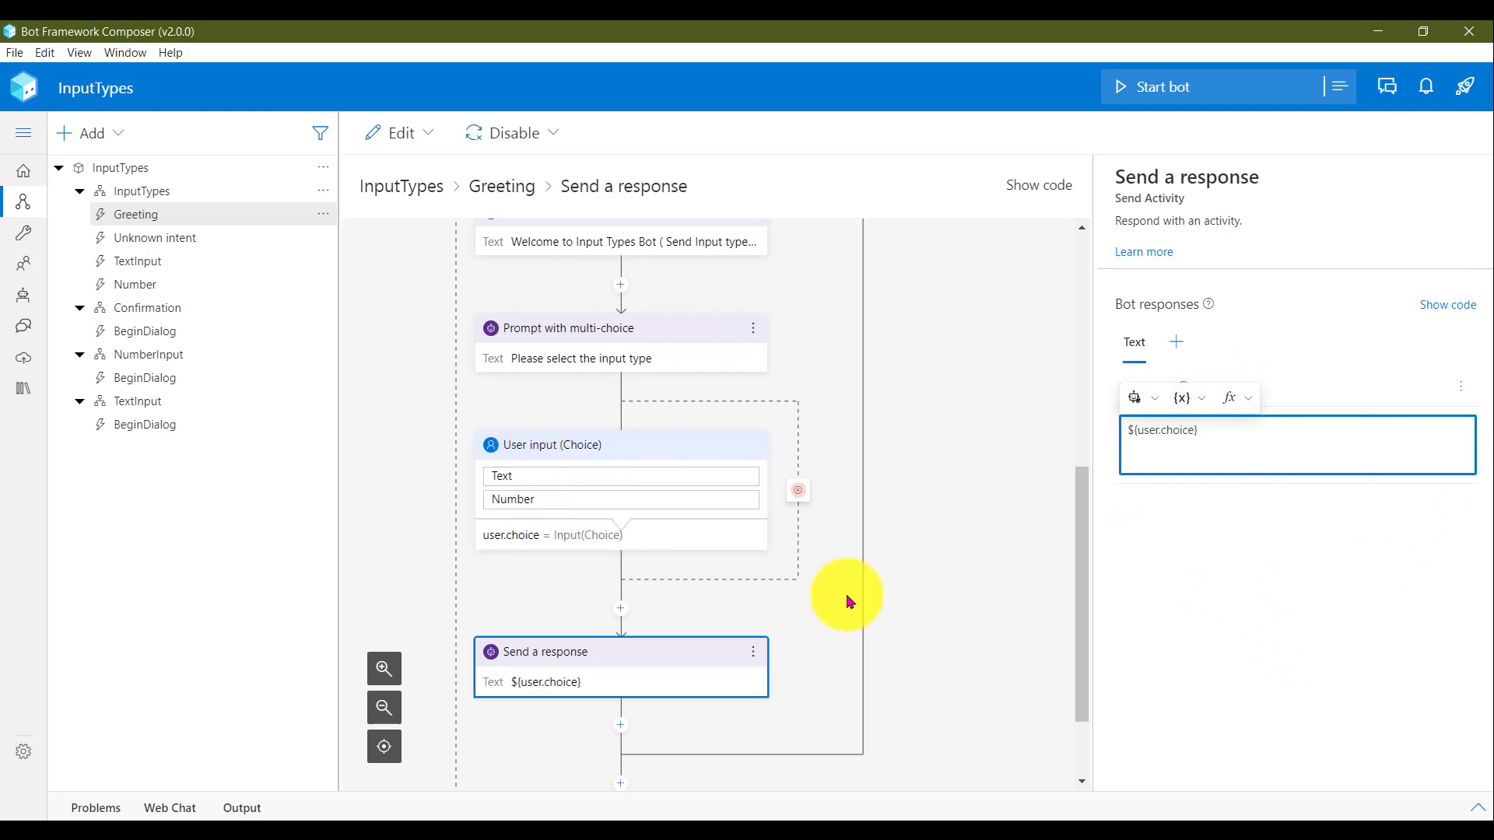
{"action": "left_click", "coordinate": [1197, 551]}
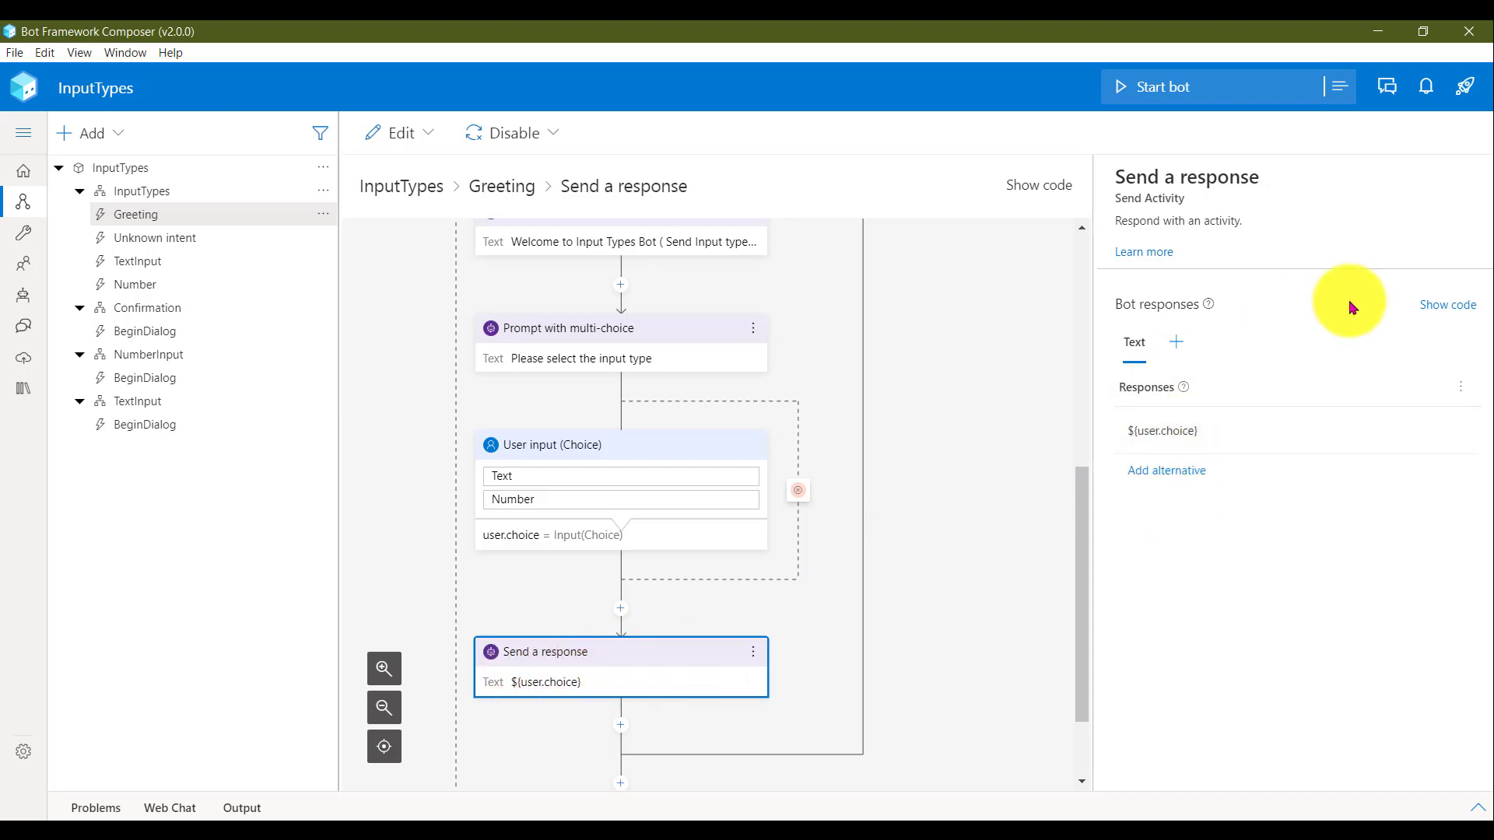
Start the InputTypes bot and open it in Web Chat from the local bot runtime manager
{"action": "left_click", "coordinate": [1179, 86]}
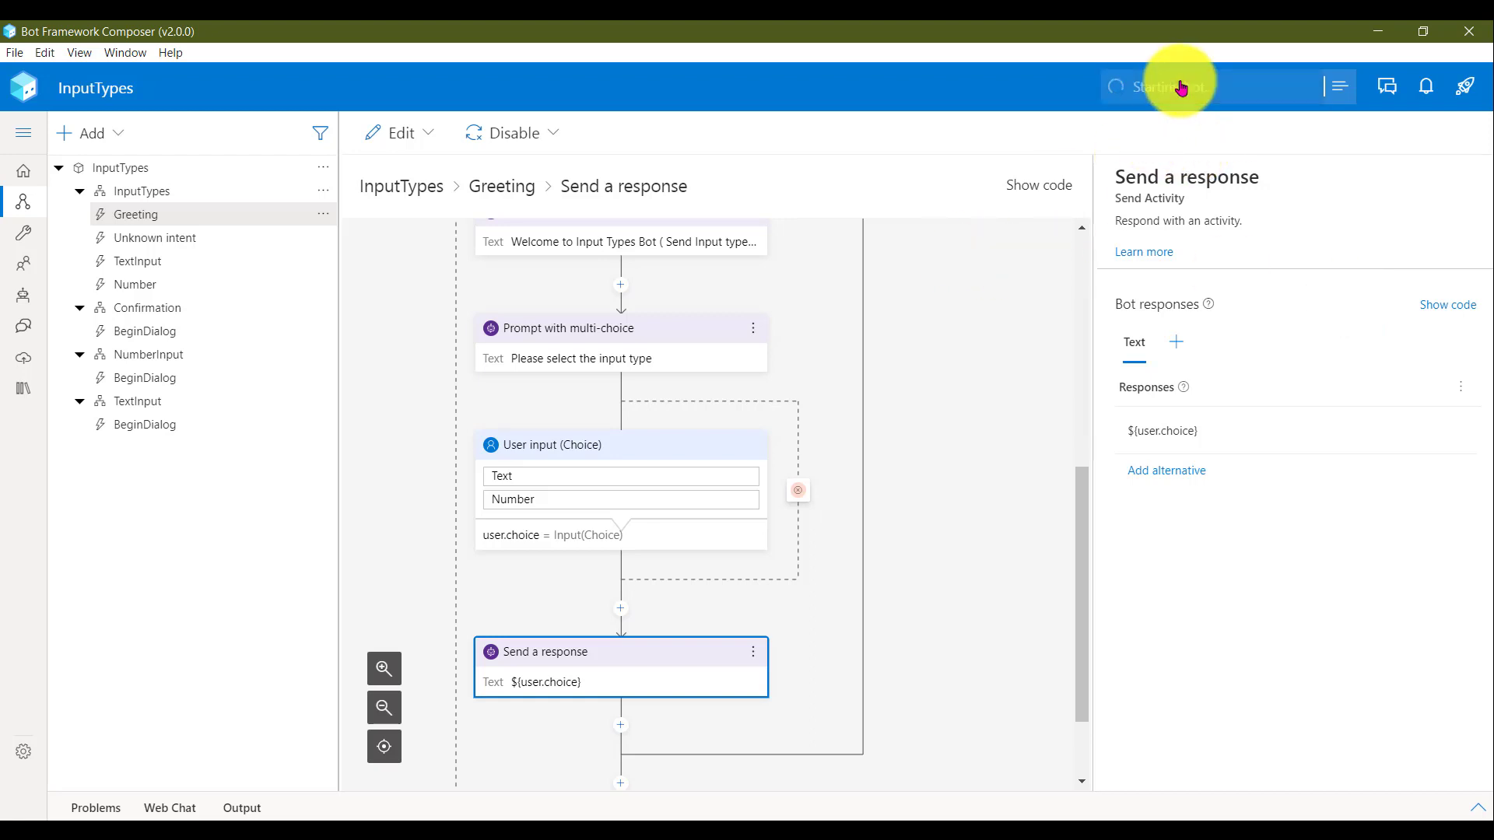
{"action": "left_click", "coordinate": [1341, 101]}
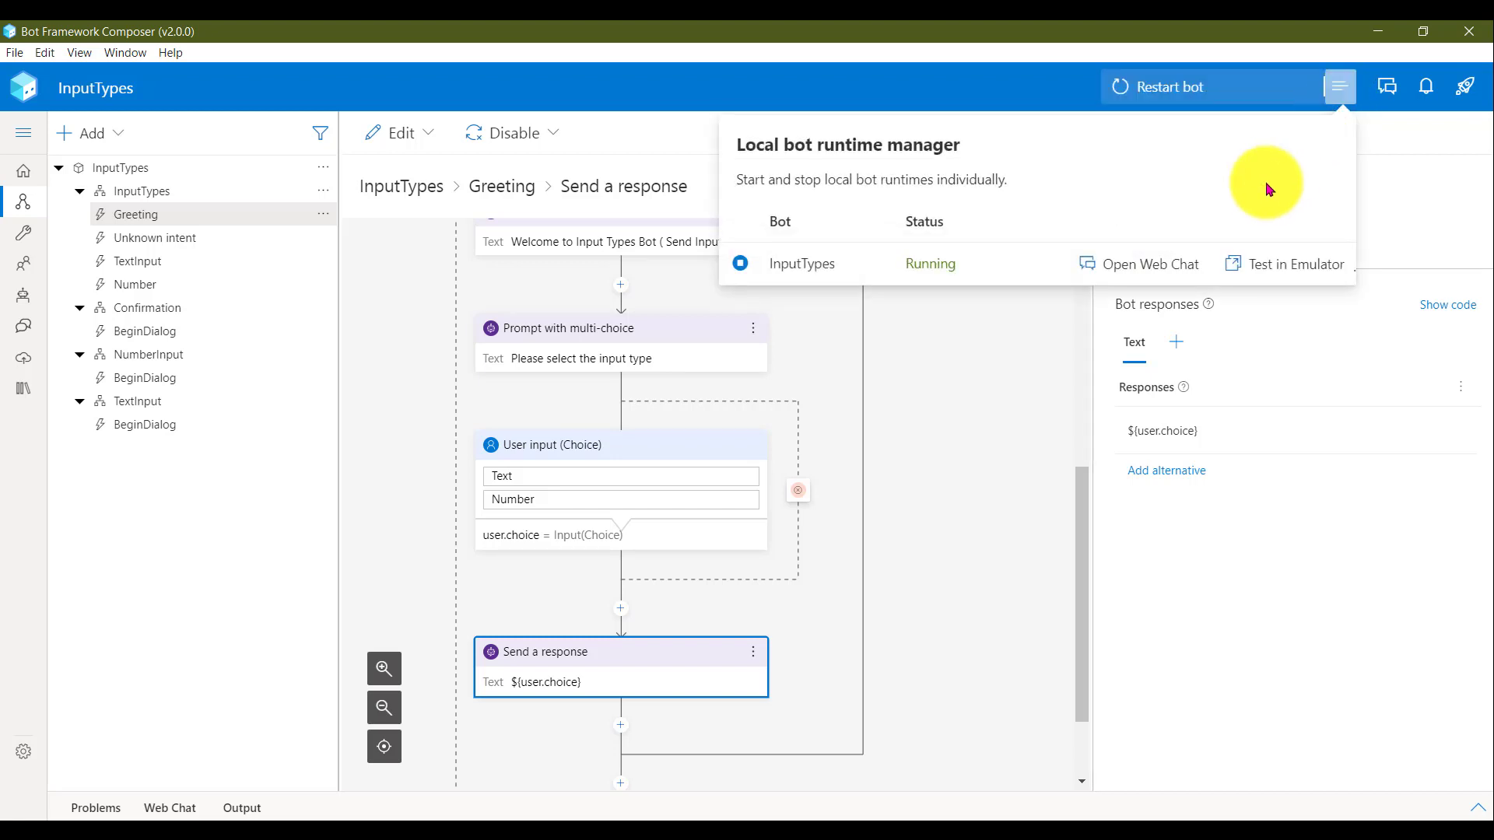
{"action": "left_click", "coordinate": [1177, 267]}
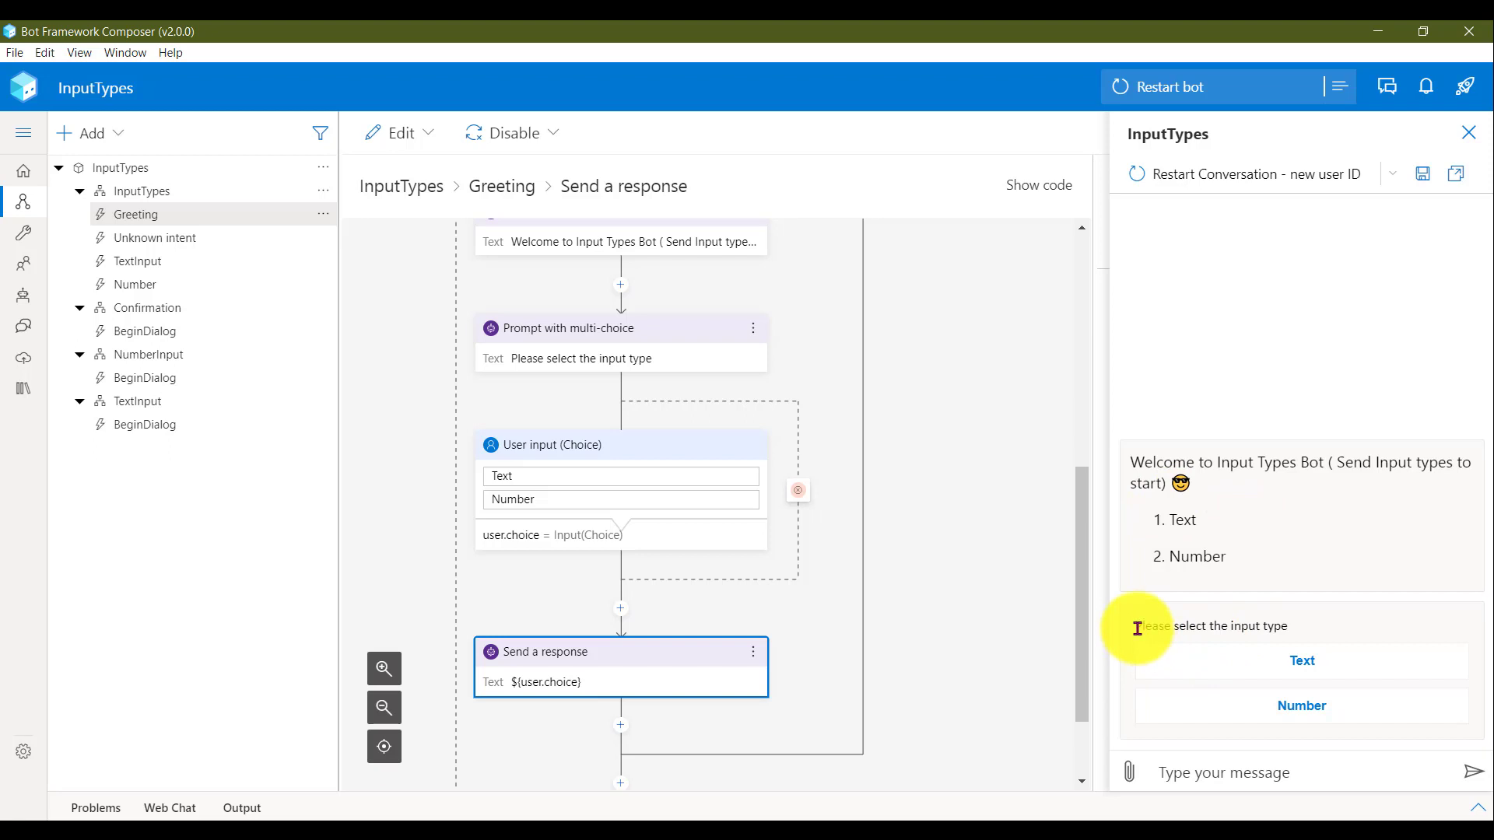
Test the prompt by choosing Number, restarting the conversation with a new user ID, and choosing Text
{"action": "left_click", "coordinate": [1301, 708]}
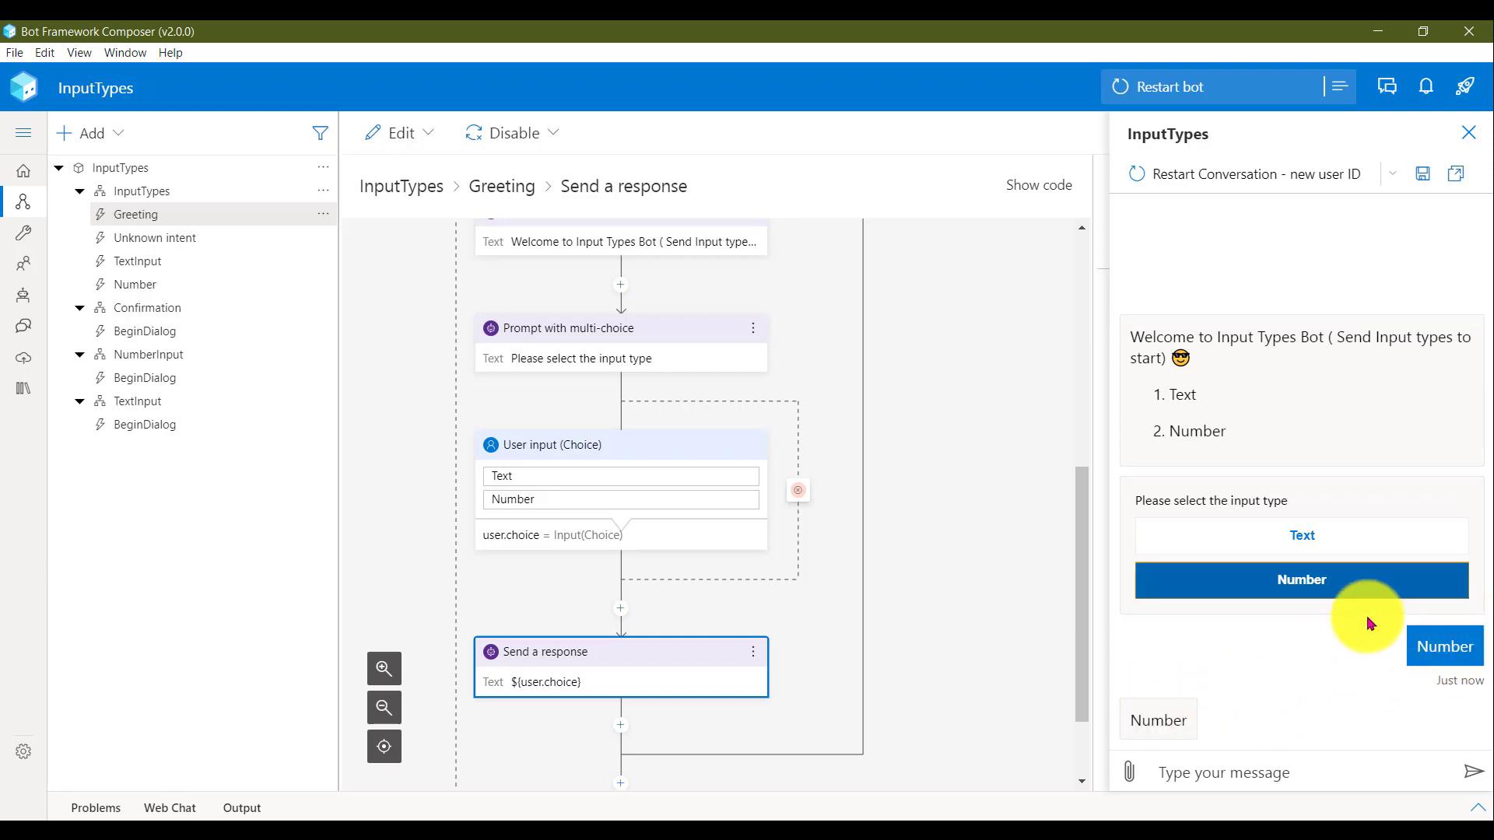
{"action": "left_click", "coordinate": [1250, 177]}
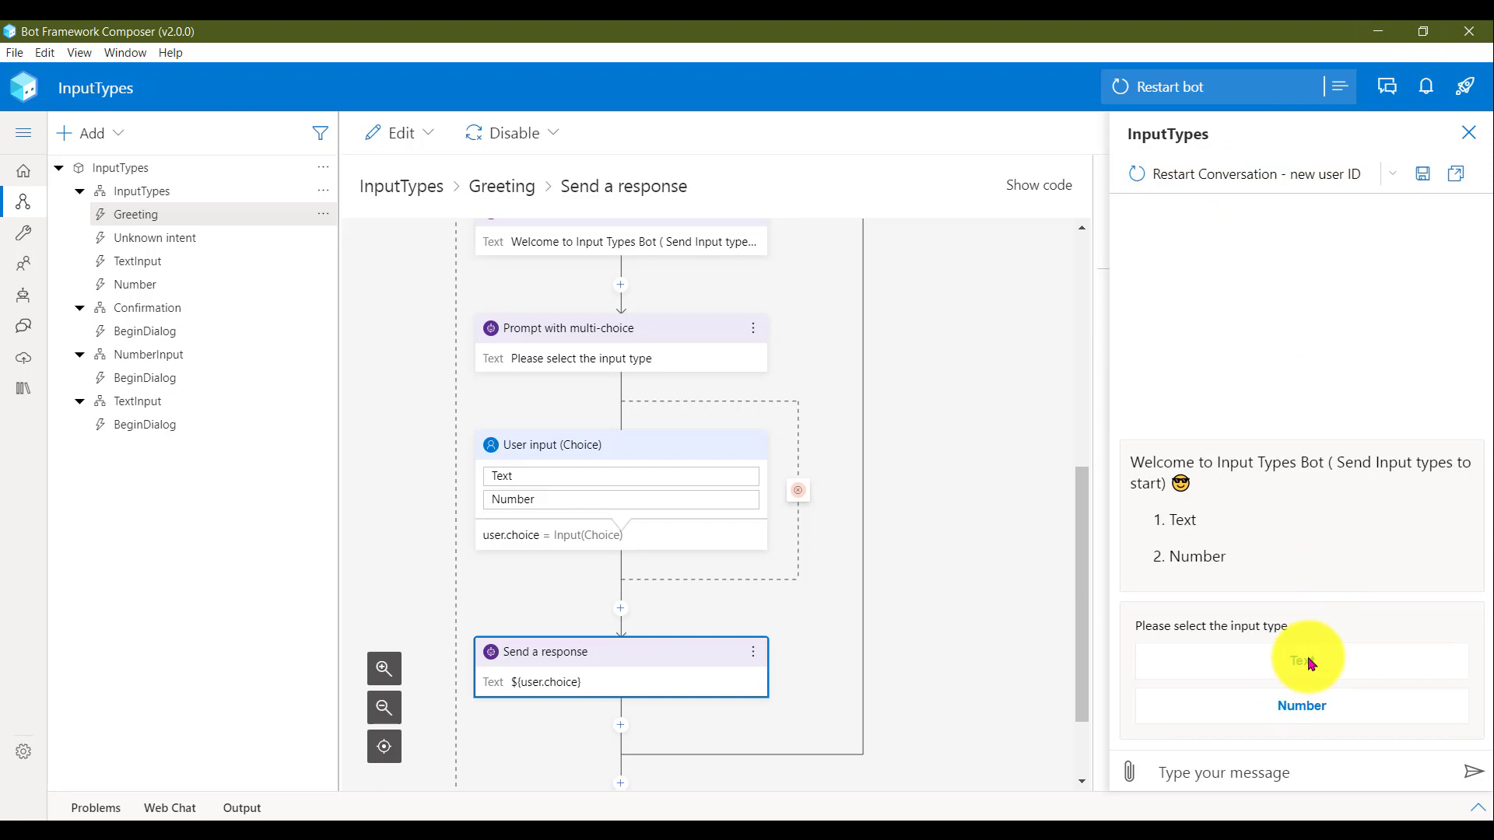
{"action": "left_click", "coordinate": [1311, 662]}
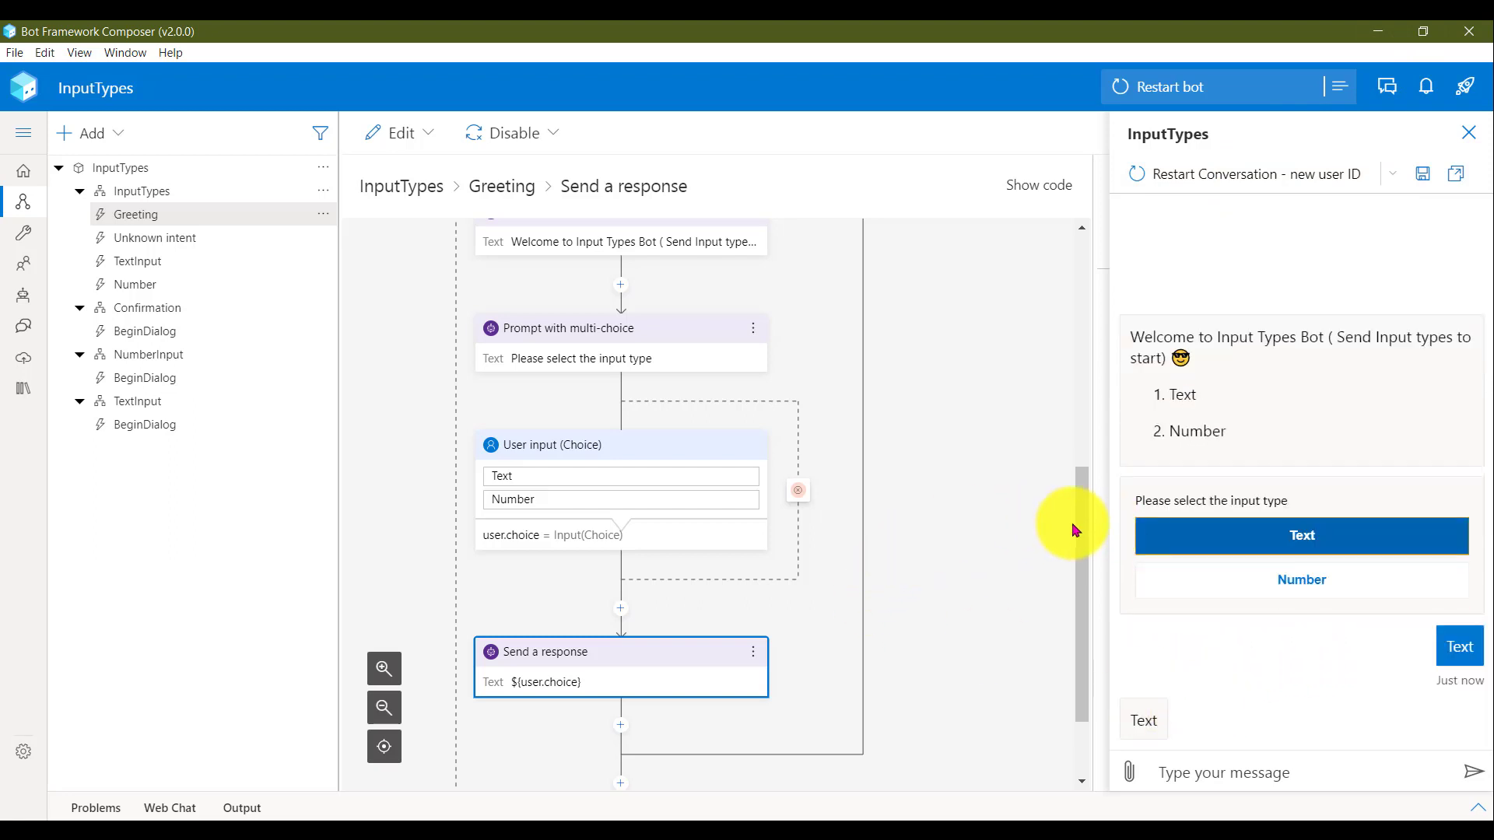
{"action": "left_click_drag", "start_coordinate": [1082, 533], "coordinate": [1083, 603]}
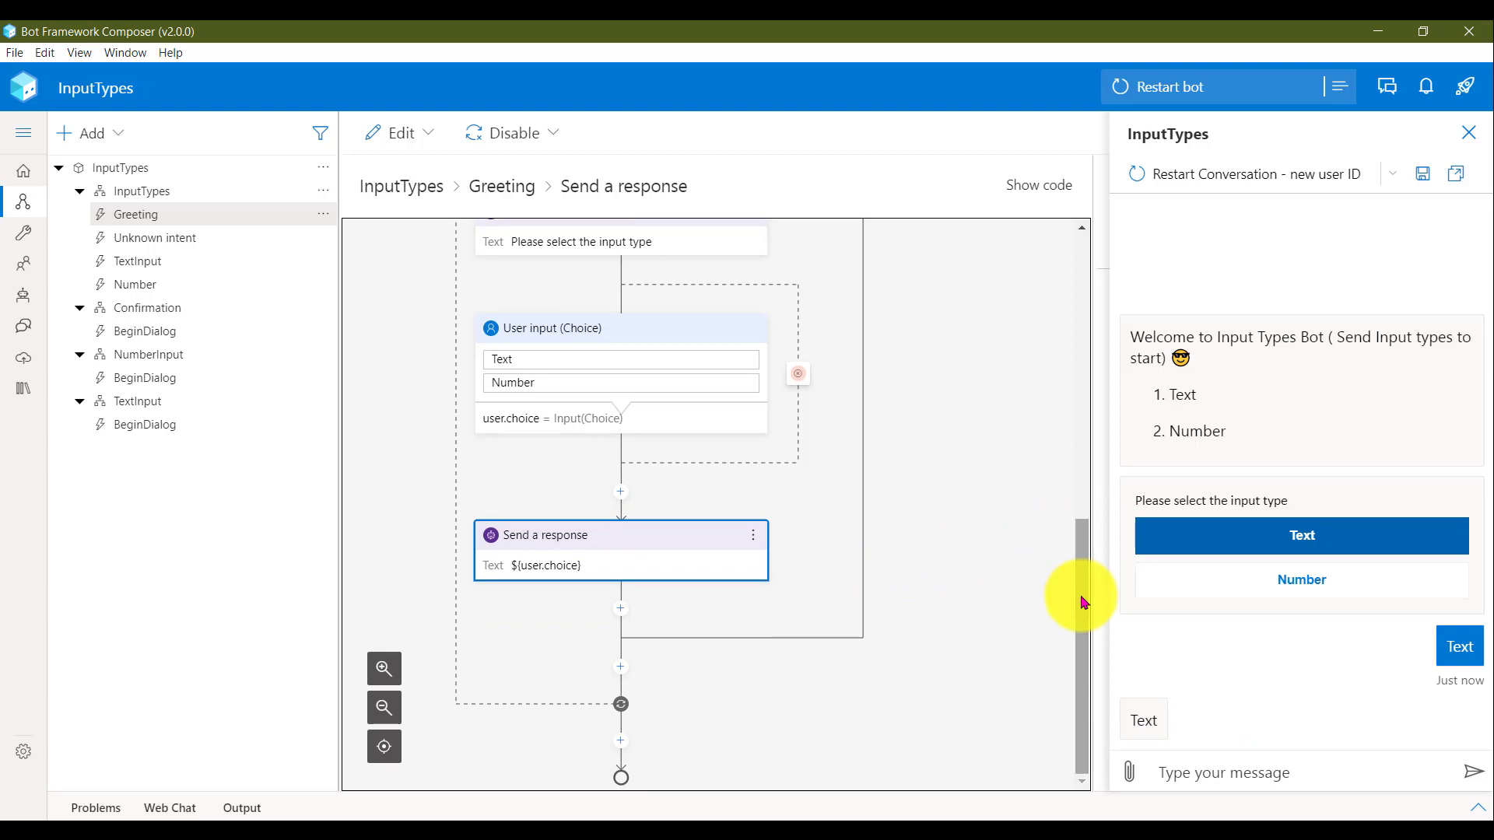